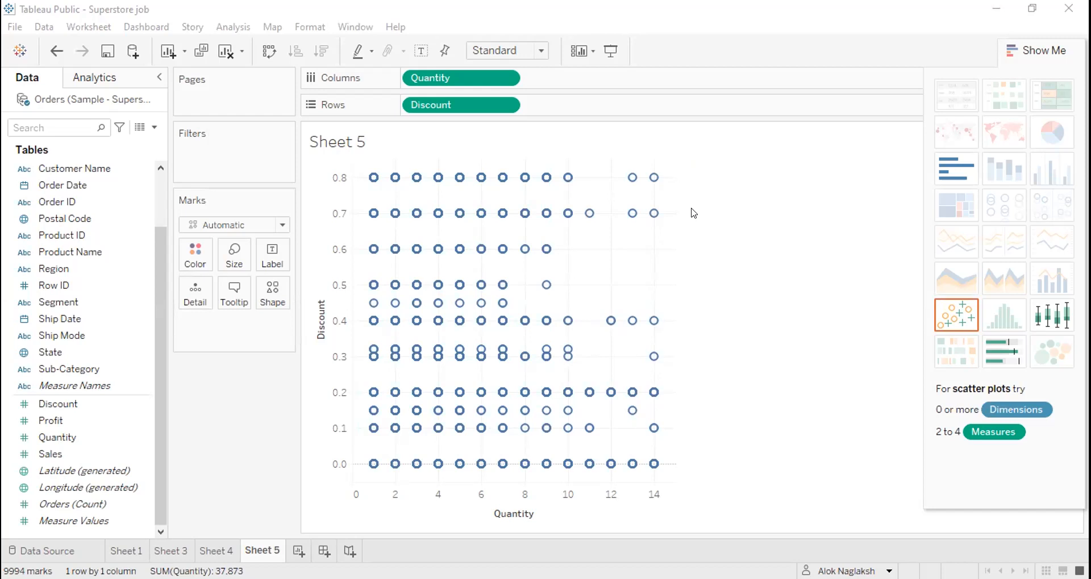
Examine the fields and records of the Orders table in the data source.
mouse_move(407, 171)
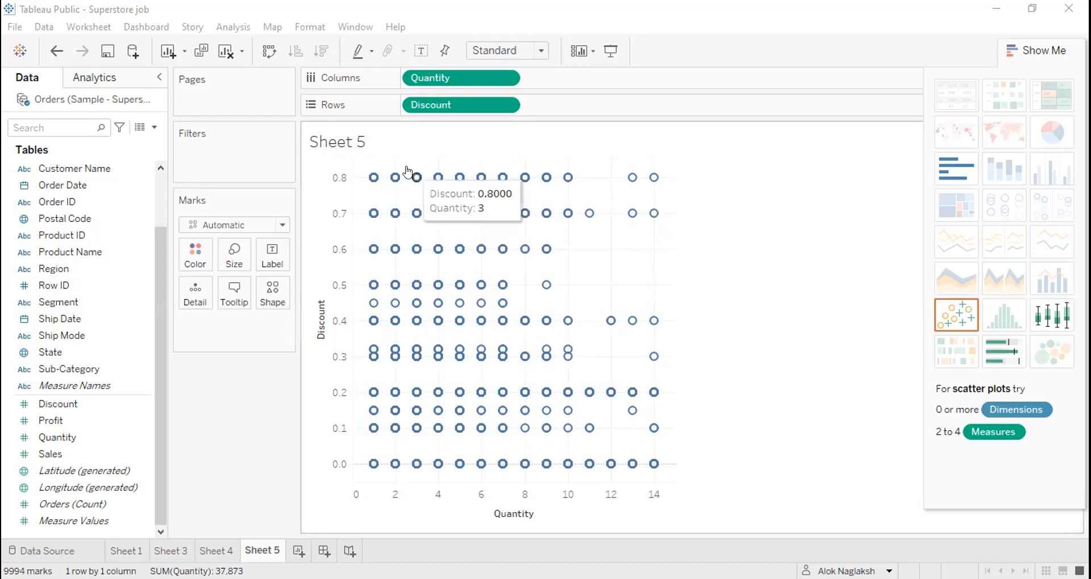
click(53, 547)
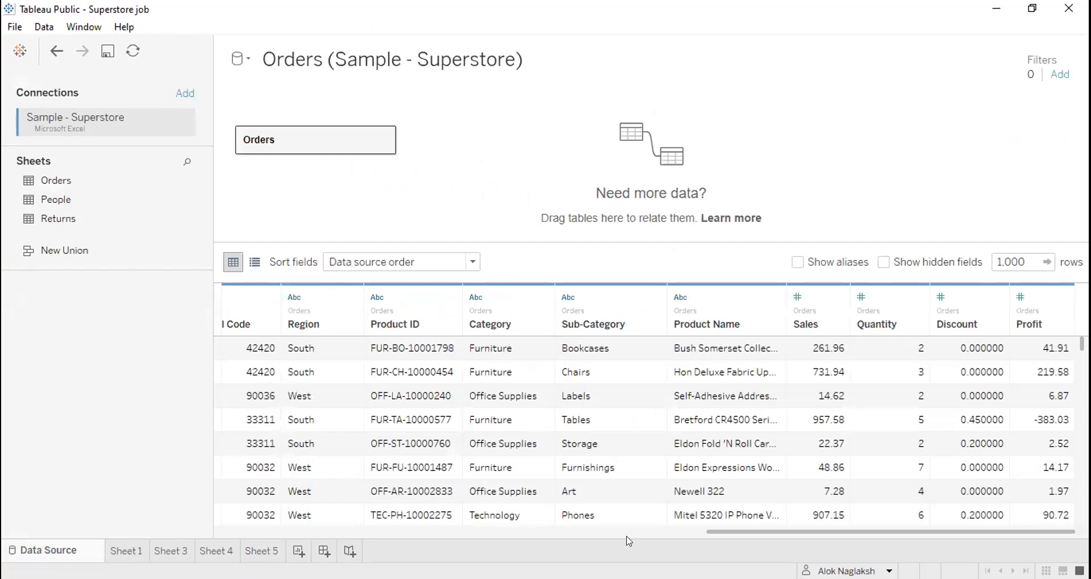
drag(756, 534, 250, 534)
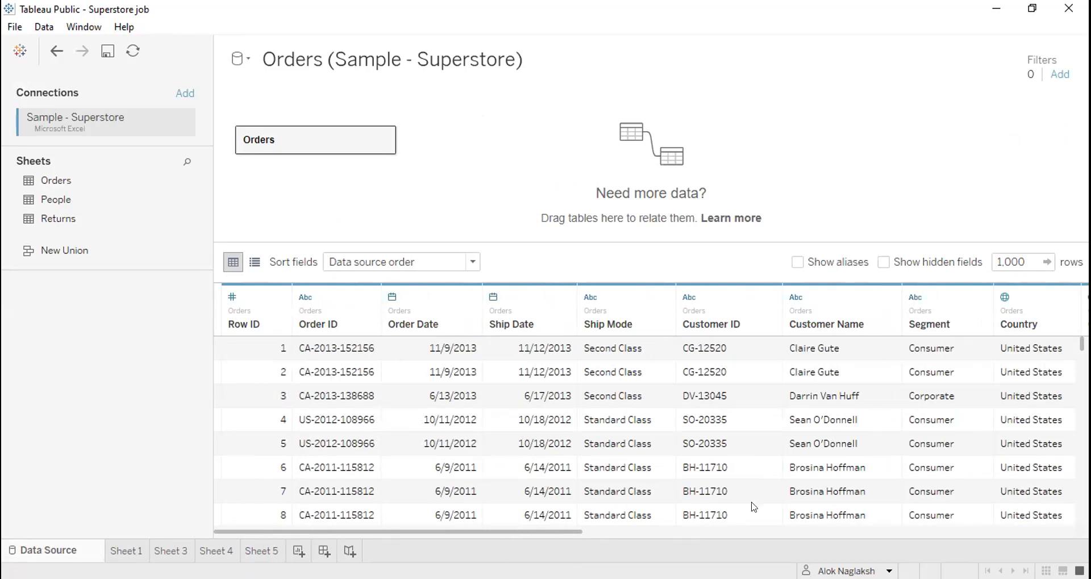
scroll(759, 456, down, 7)
scroll(759, 455, up, 7)
drag(562, 535, 660, 543)
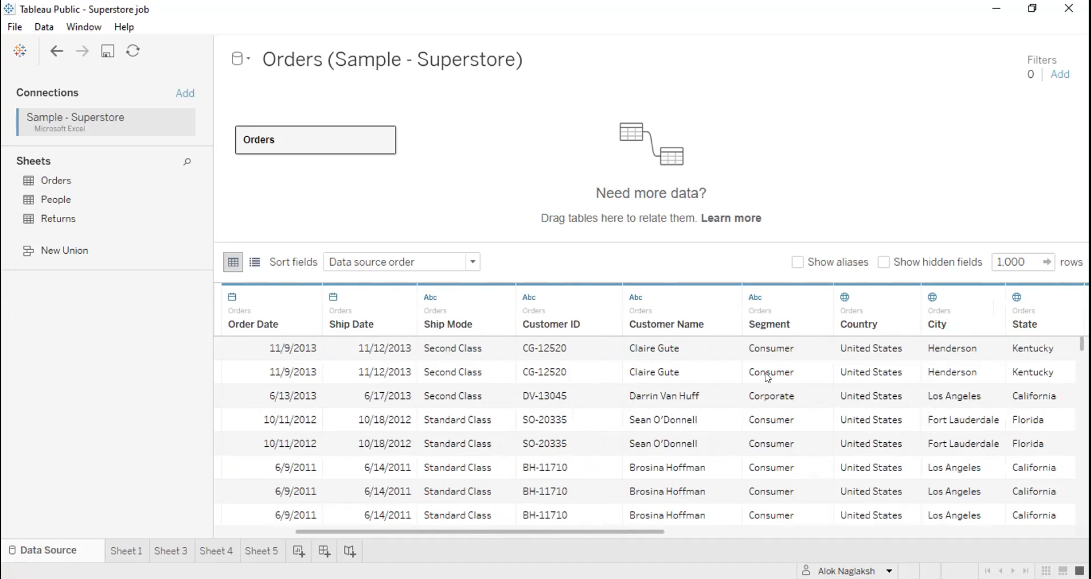
scroll(873, 373, down, 5)
scroll(873, 373, up, 5)
scroll(873, 373, down, 15)
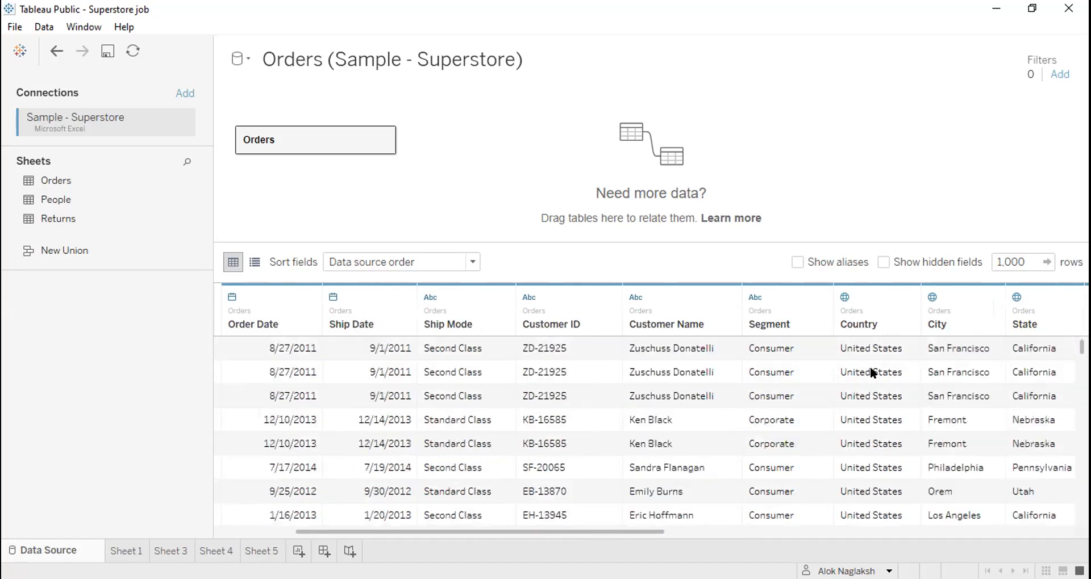
scroll(873, 373, up, 15)
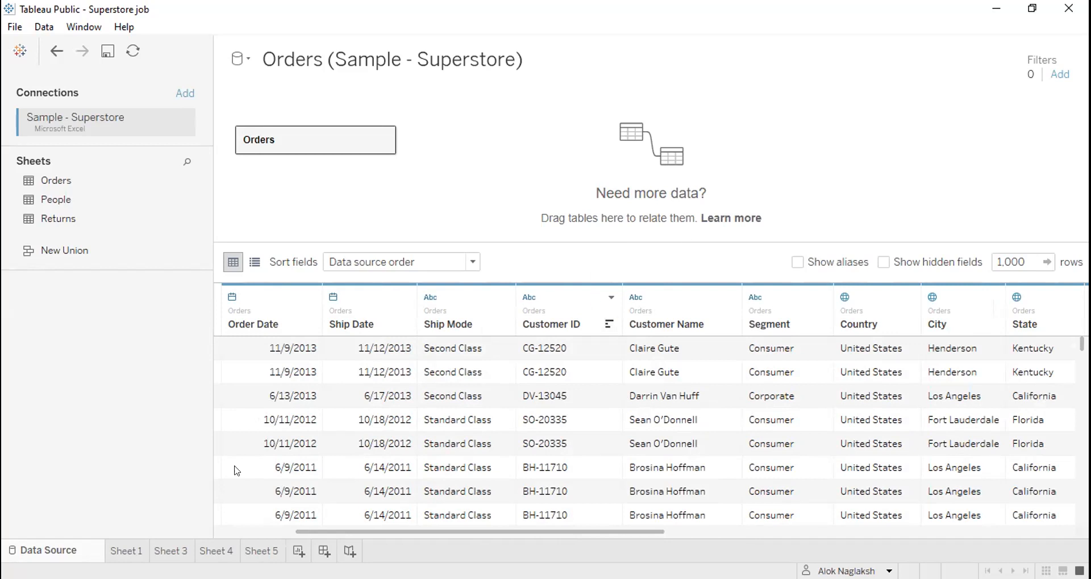
Create a new worksheet and chart Sales on Rows against Country on Columns.
click(273, 553)
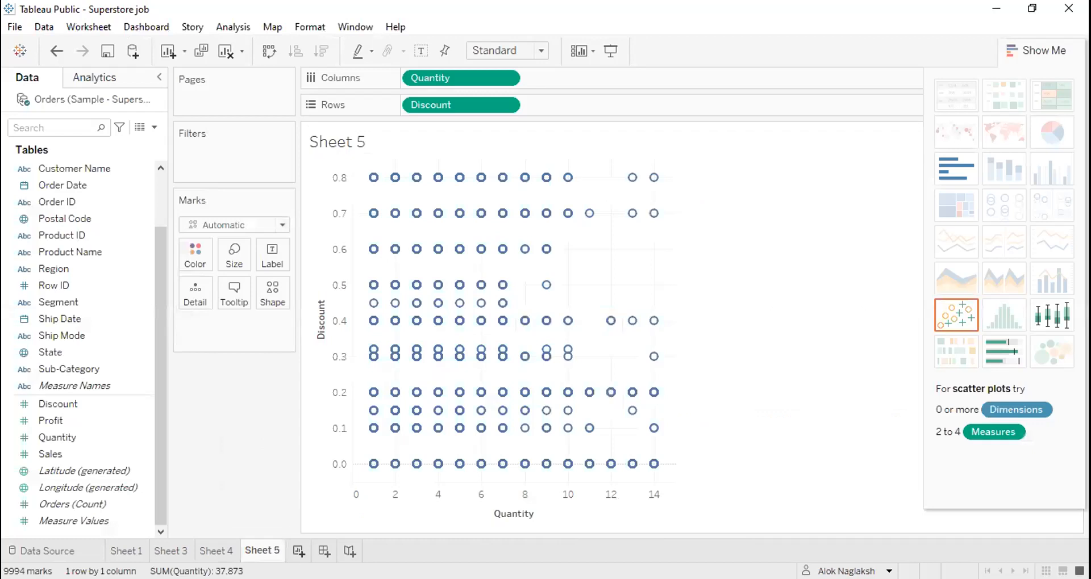
click(297, 552)
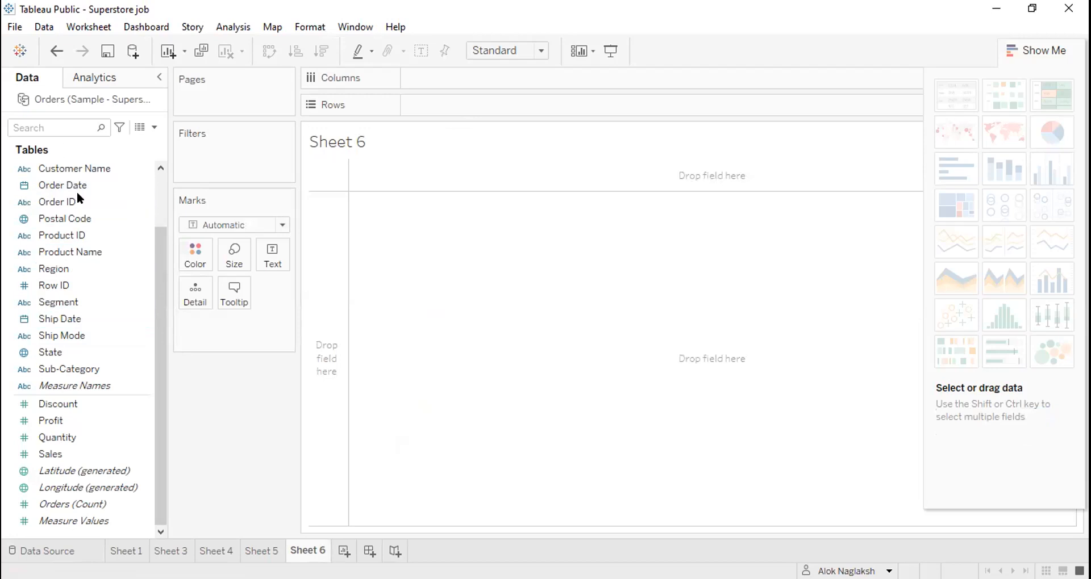
scroll(78, 196, up, 2)
drag(78, 197, 453, 81)
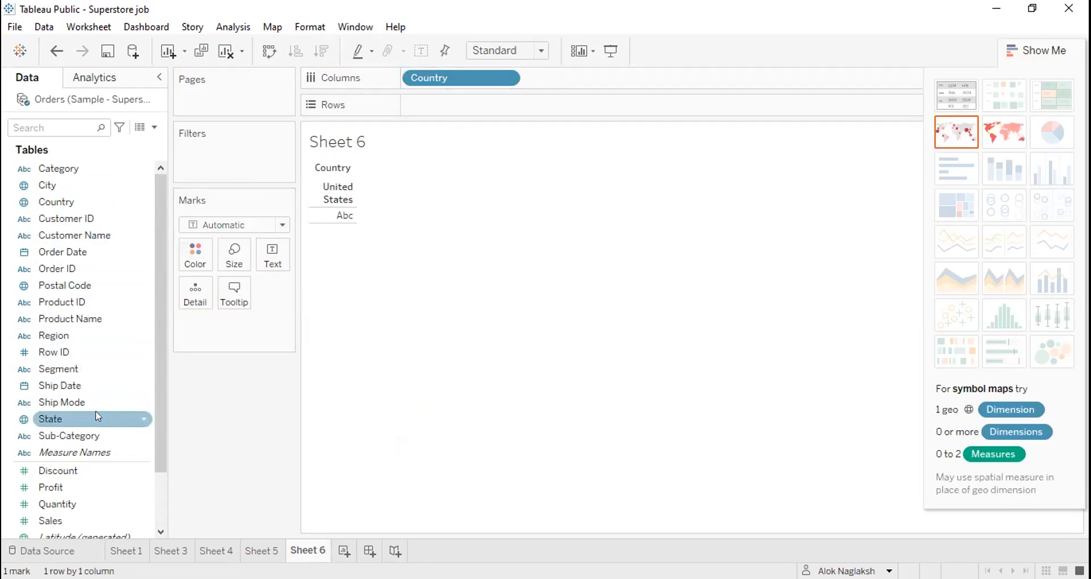
scroll(72, 462, down, 2)
drag(72, 454, 425, 106)
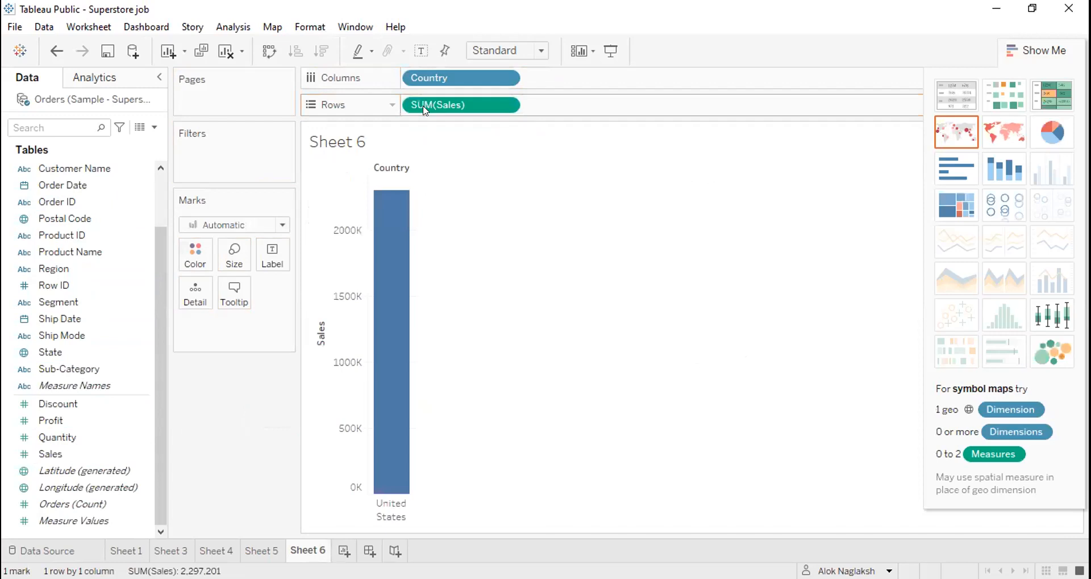
mouse_move(386, 462)
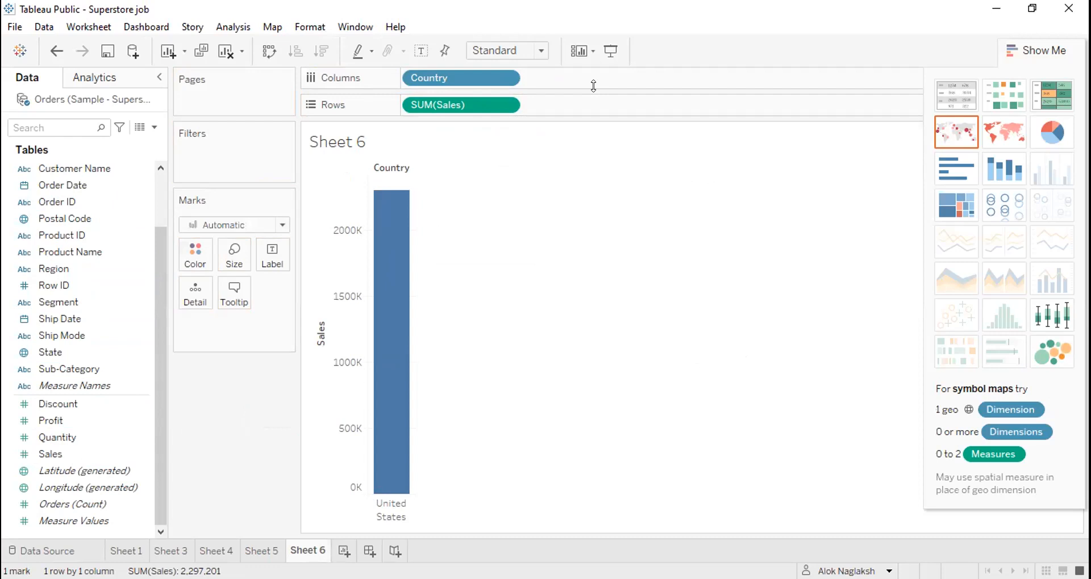
Add State after Country on Columns to split the sales, and remove State again.
click(118, 426)
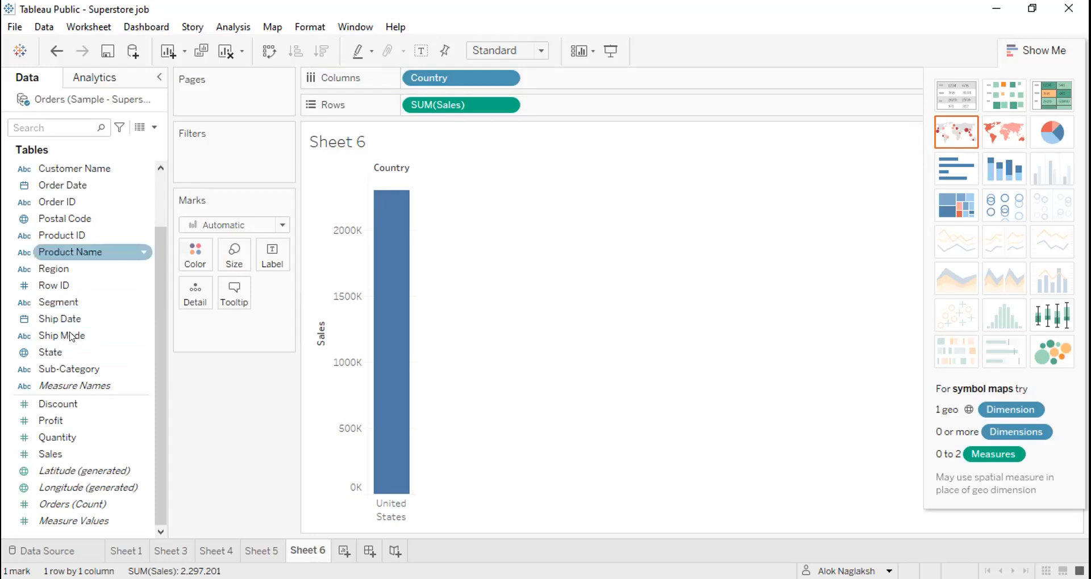
mouse_move(68, 353)
mouse_down()
mouse_move(629, 80)
mouse_move(571, 85)
mouse_up()
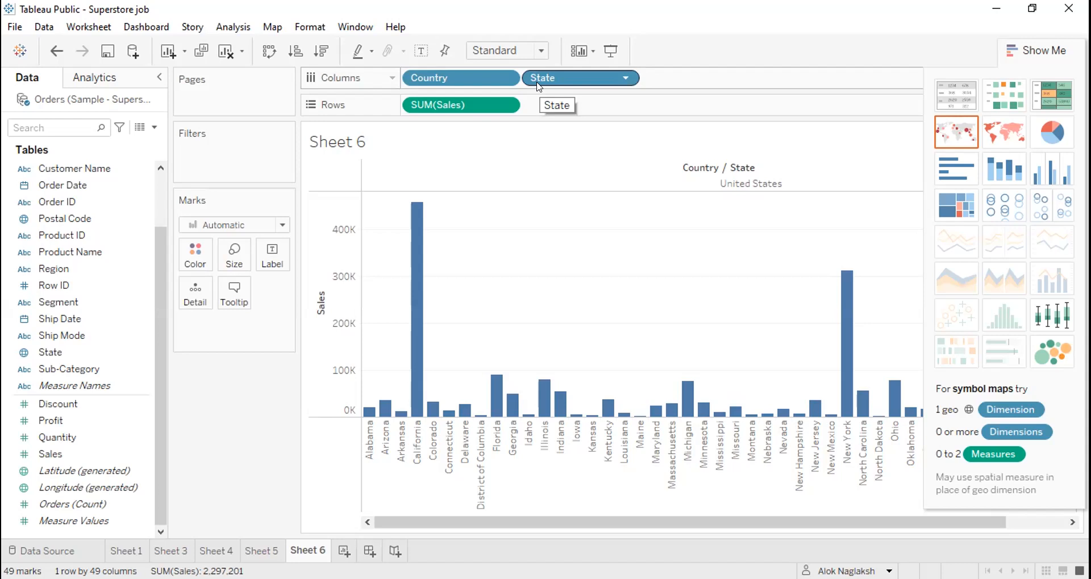
drag(580, 78, 250, 397)
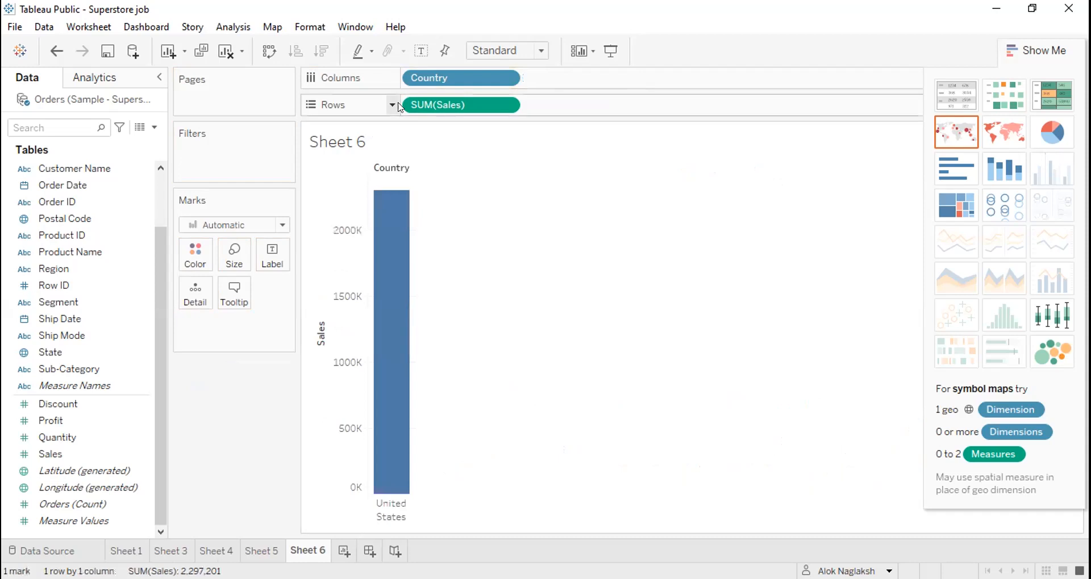
double_click(435, 78)
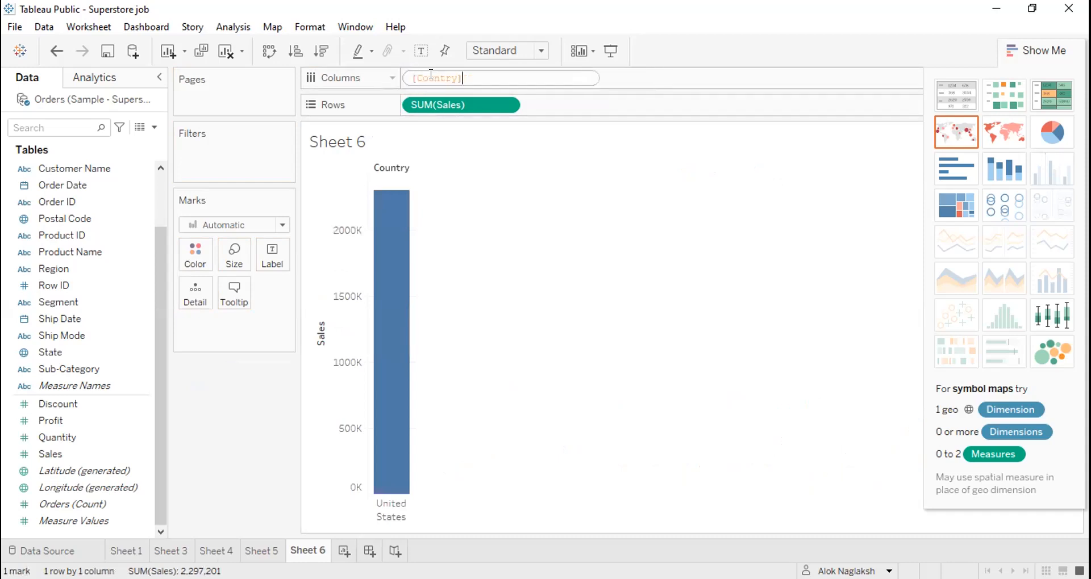
click(642, 87)
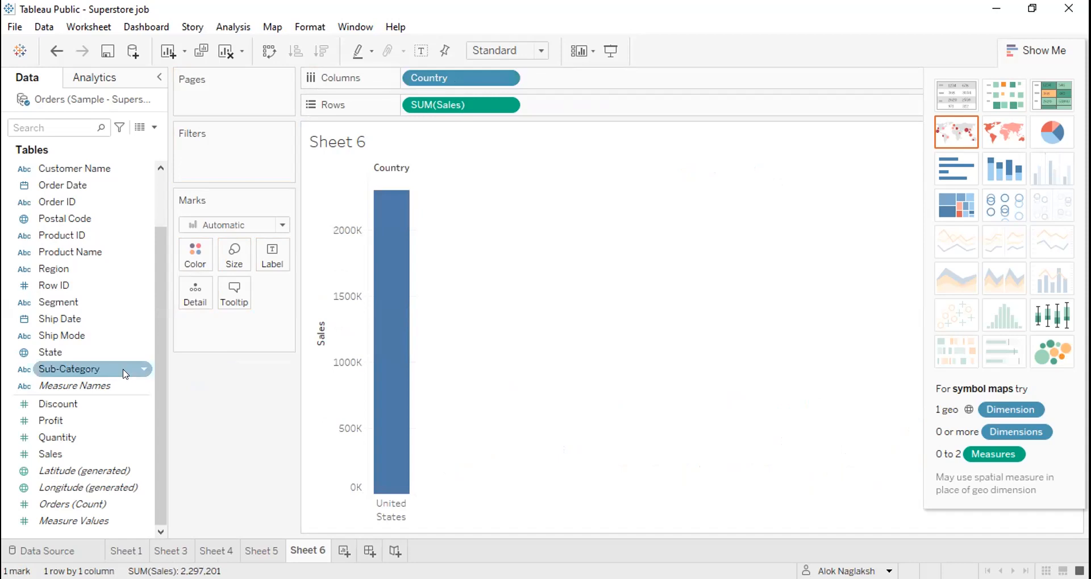
Put State back after Country on Columns, try the filled map view, and undo the map.
drag(68, 352, 554, 83)
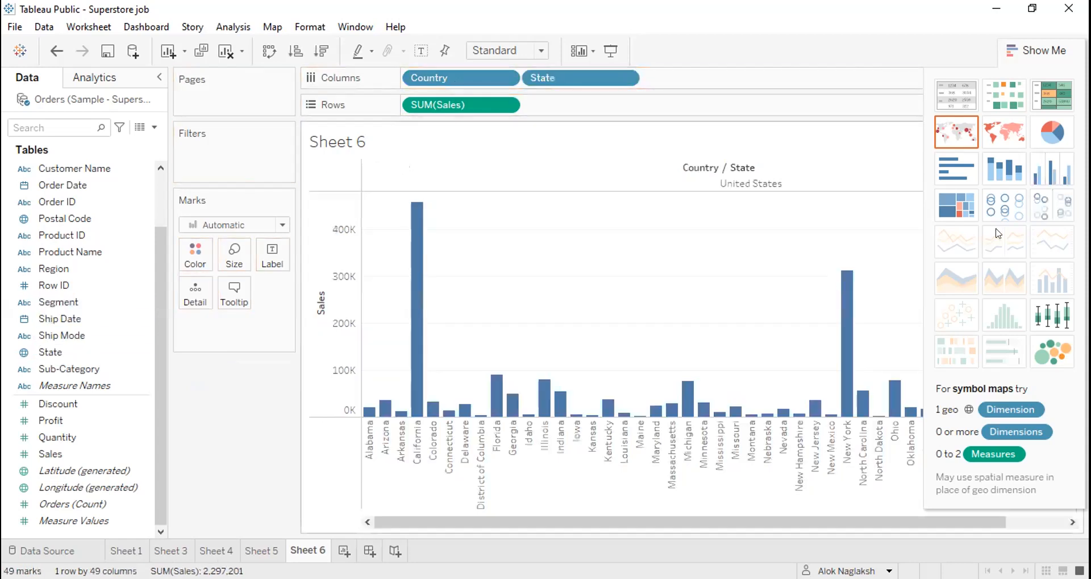
click(1001, 147)
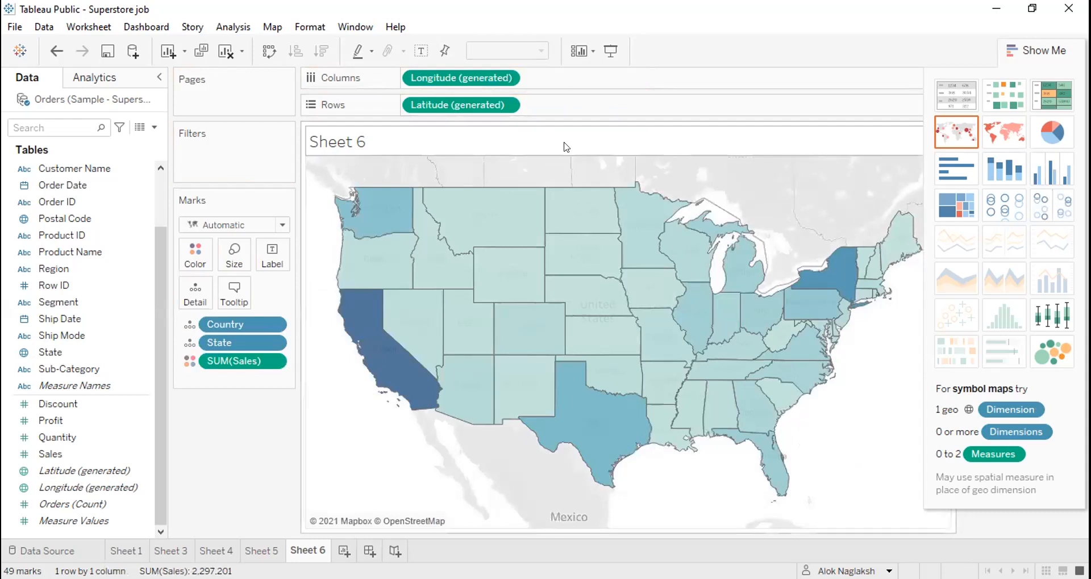
mouse_move(439, 355)
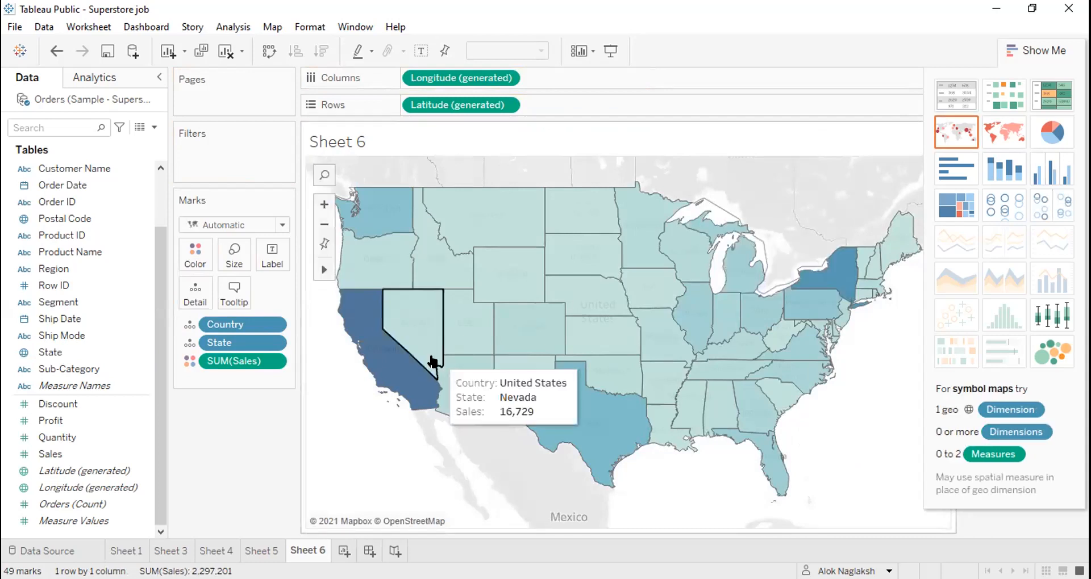
key(ctrl+z)
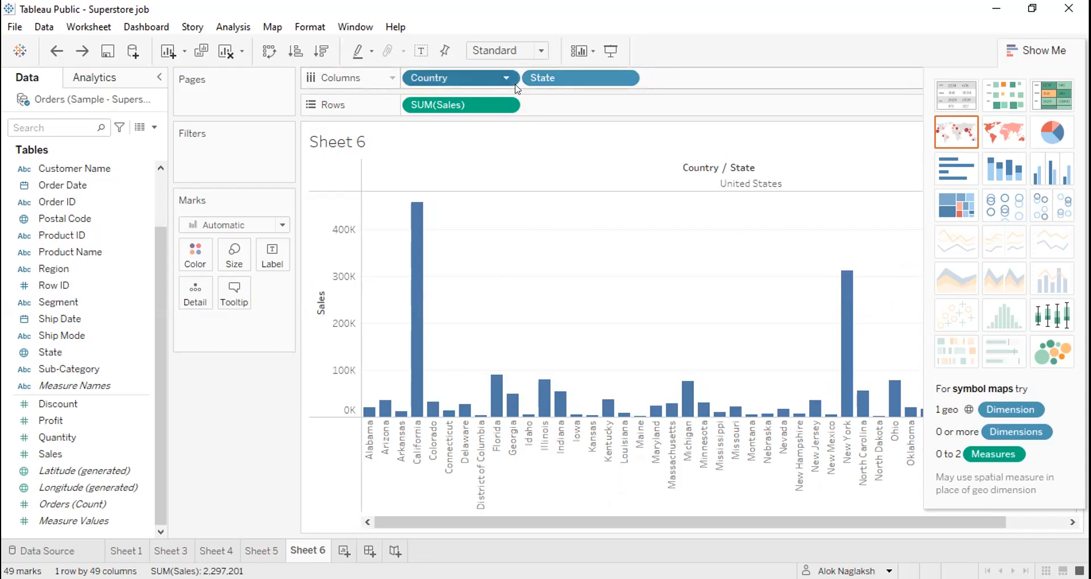
Remove both Country and State from Columns, leaving only Sales on Rows.
drag(489, 79, 491, 89)
drag(267, 402, 270, 404)
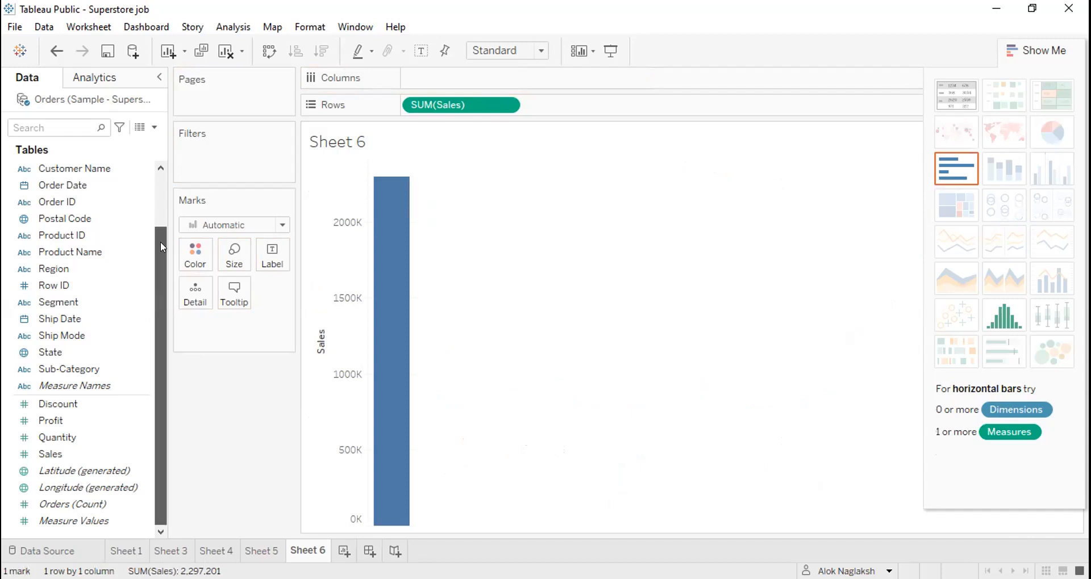
scroll(173, 382, up, 2)
scroll(177, 347, down, 2)
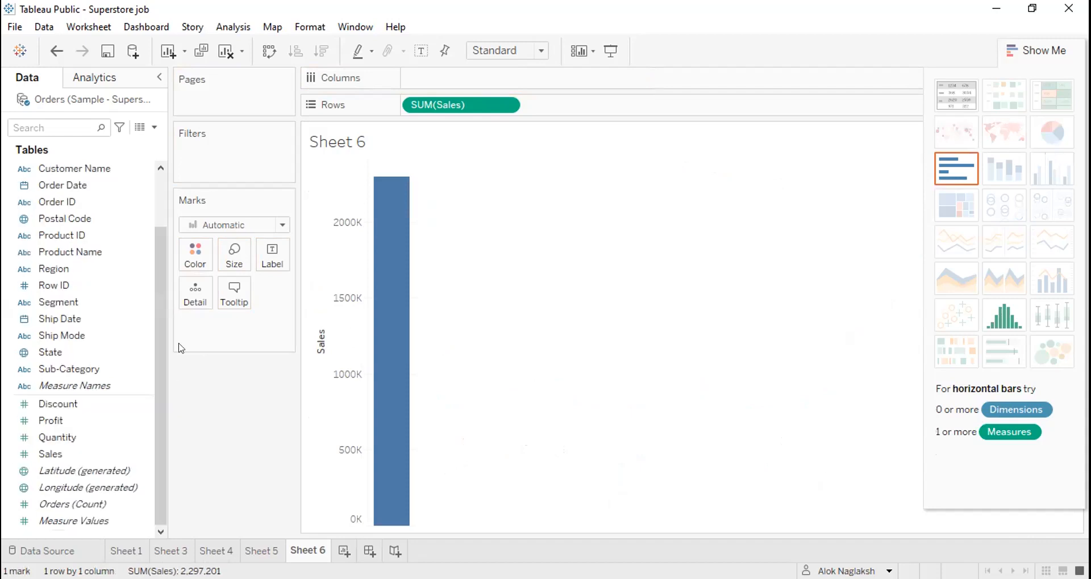
Combine the State field with Country into a hierarchy, keeping the name Country, State.
click(97, 252)
scroll(97, 254, up, 1)
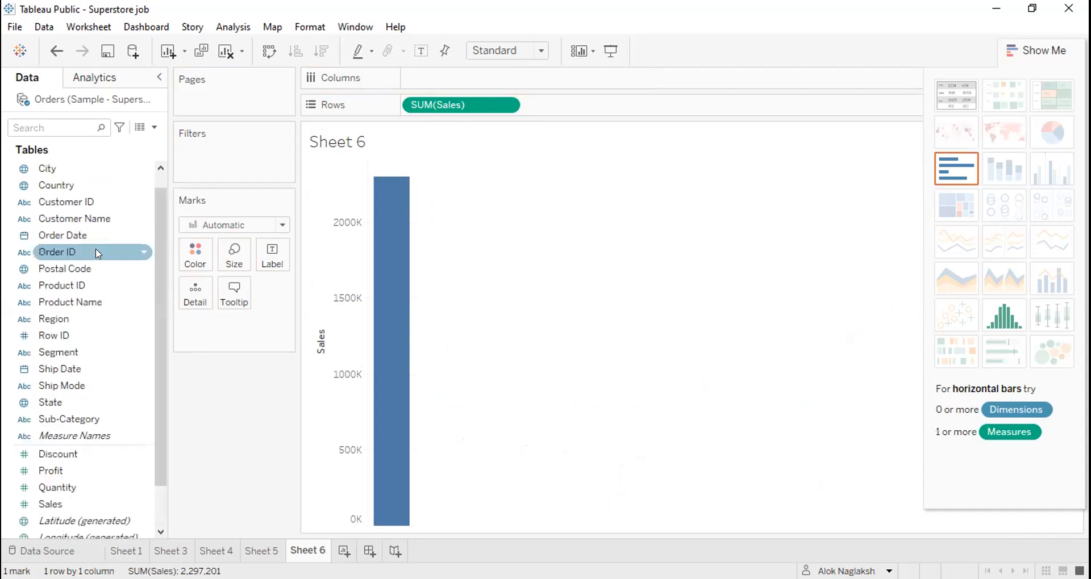
scroll(97, 254, up, 1)
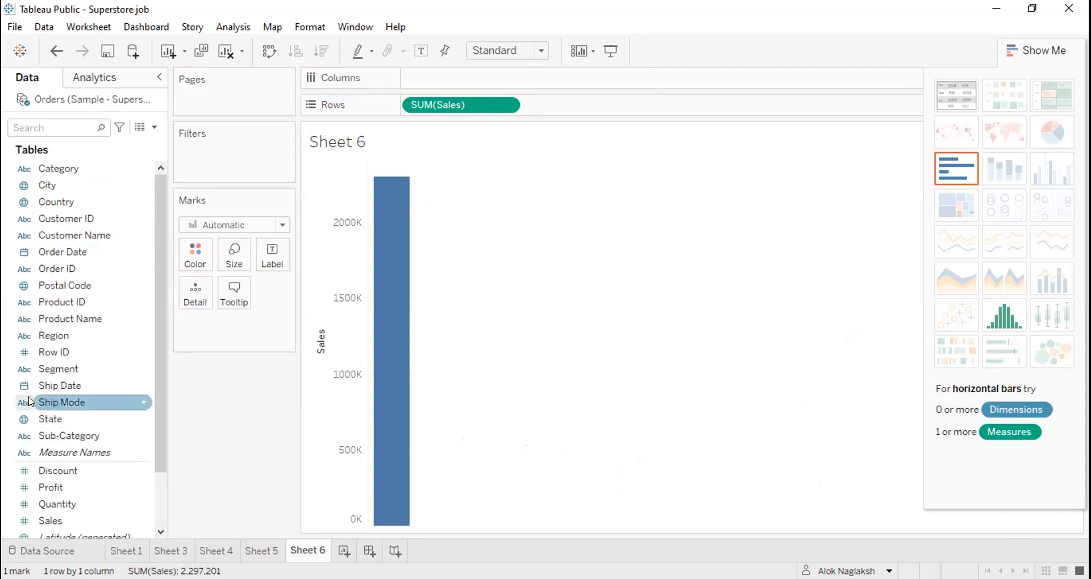
scroll(44, 252, down, 2)
scroll(44, 252, up, 1)
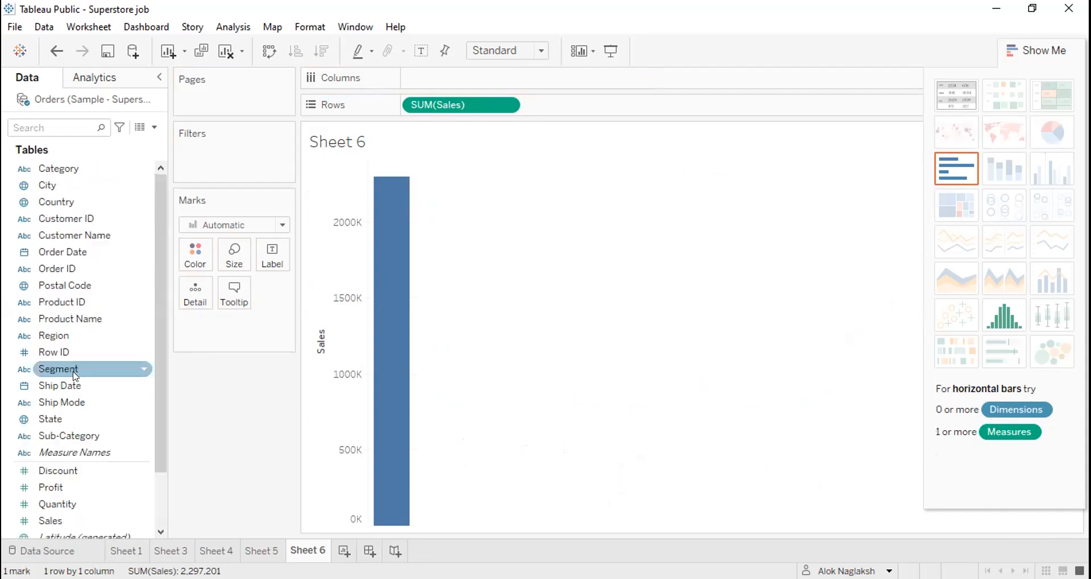
click(73, 203)
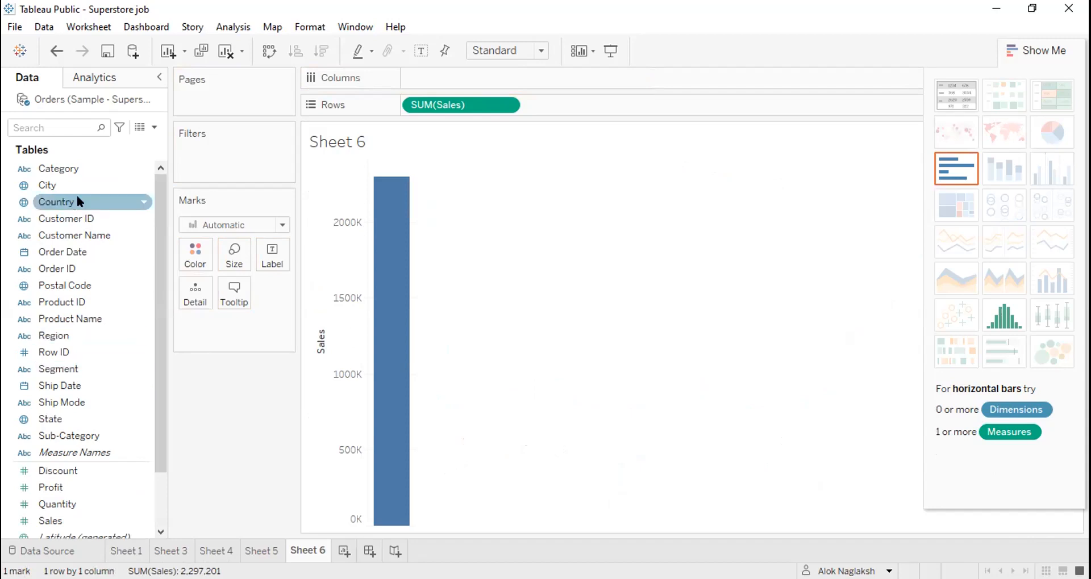
click(80, 418)
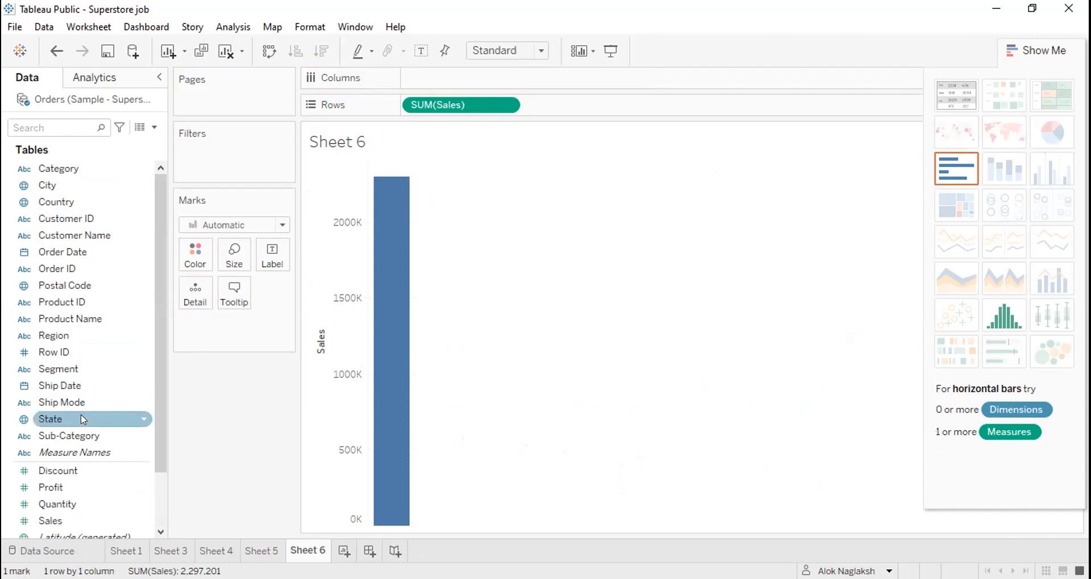
drag(75, 420, 70, 200)
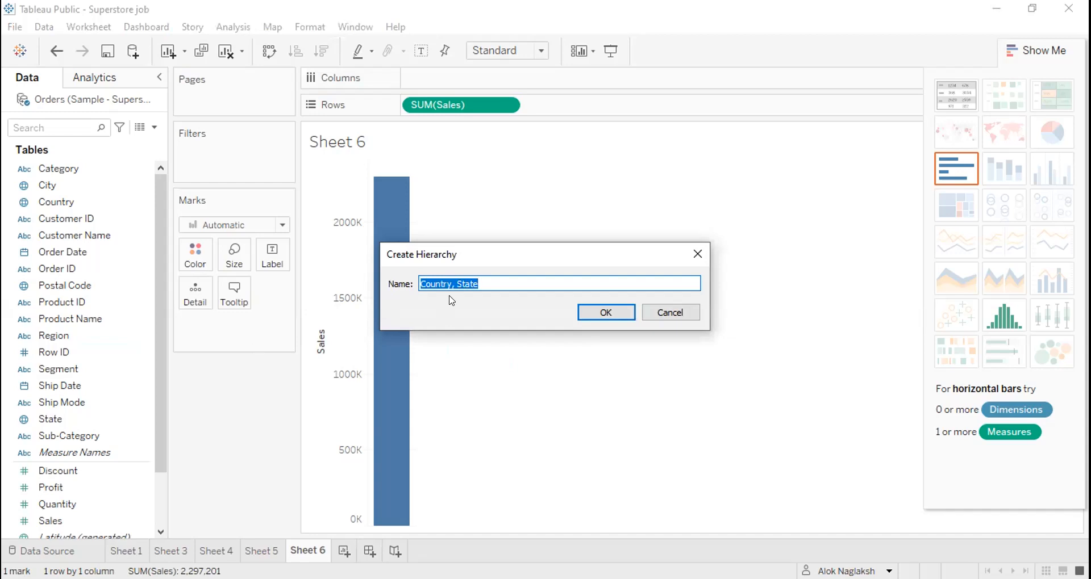
click(489, 278)
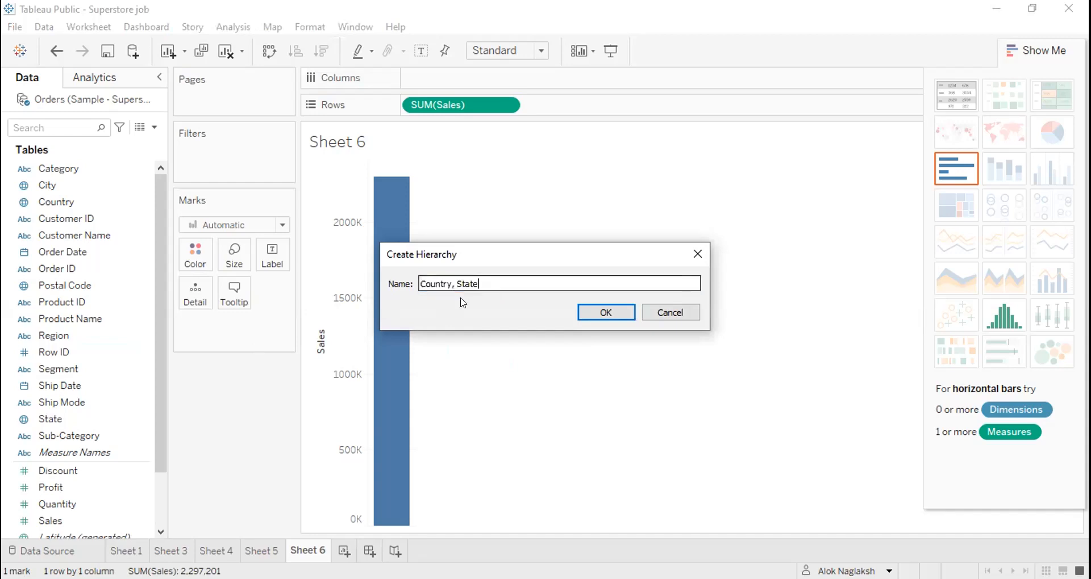
click(619, 311)
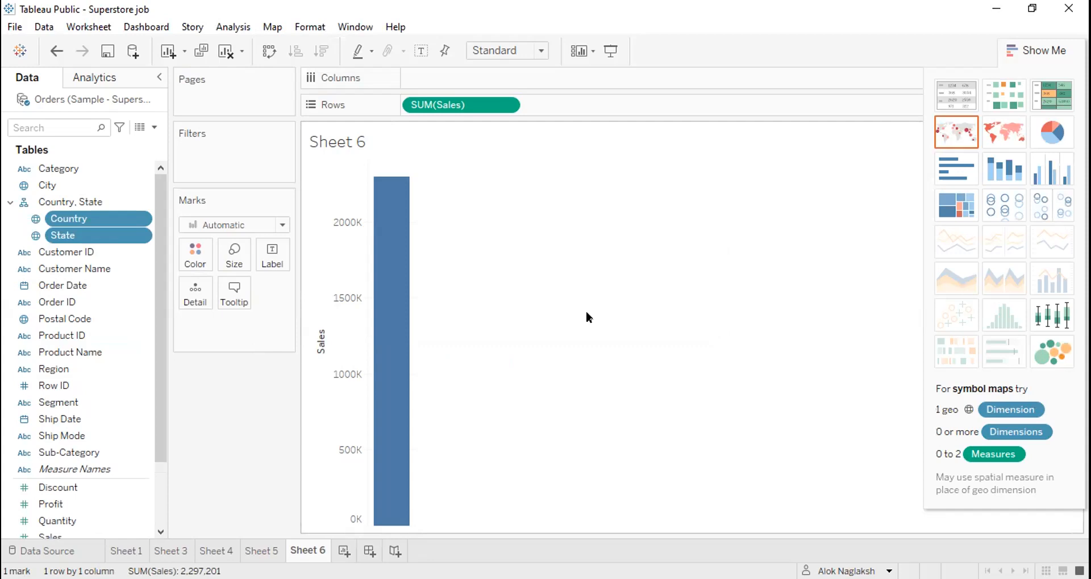
Place the Country, State hierarchy on Columns, and expand it to State level and collapse it back to Country.
click(9, 201)
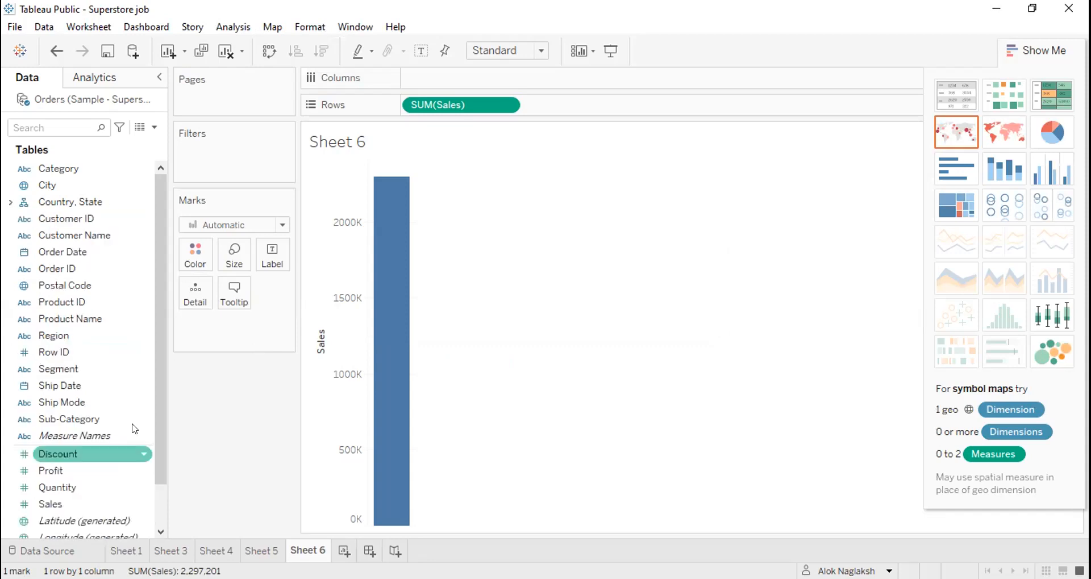
drag(83, 202, 454, 201)
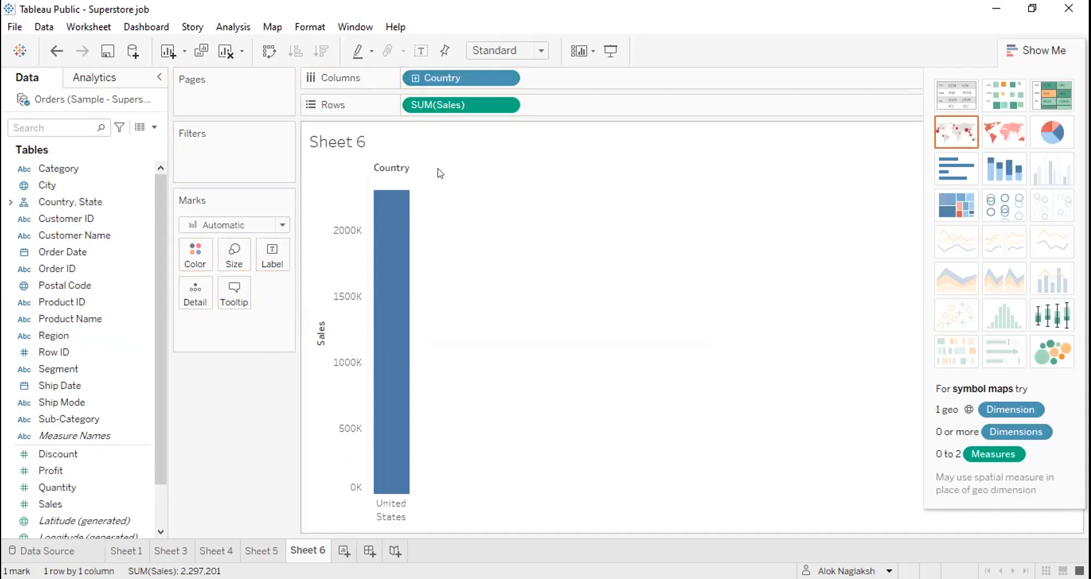
click(415, 78)
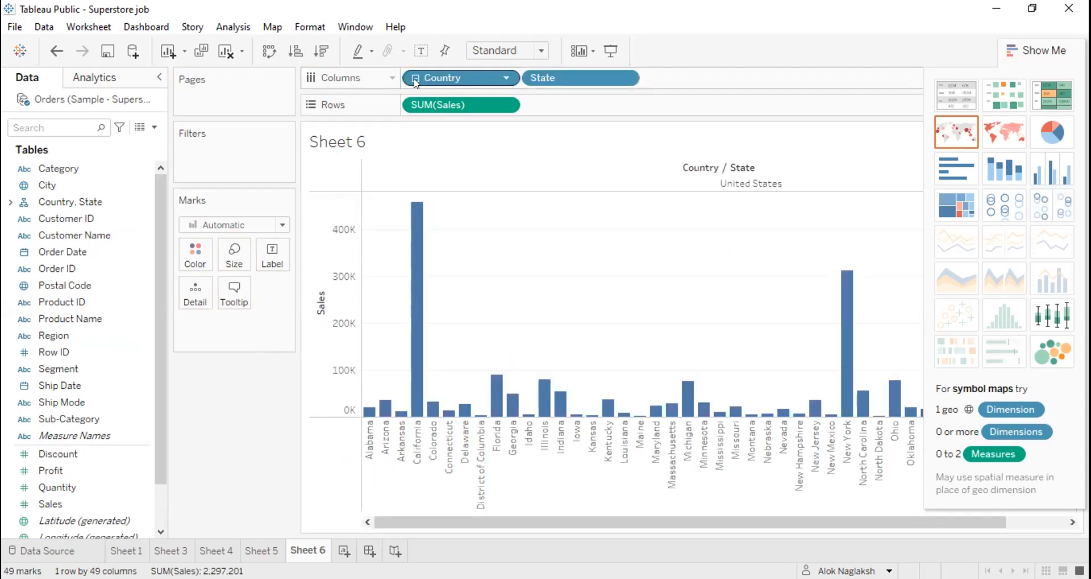
click(416, 78)
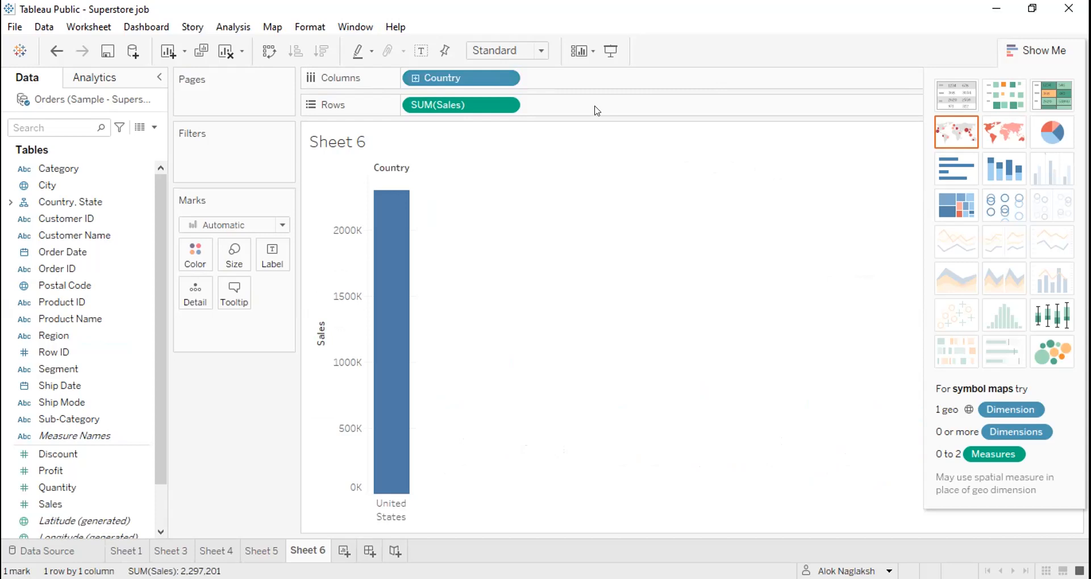
key(alt+Tab)
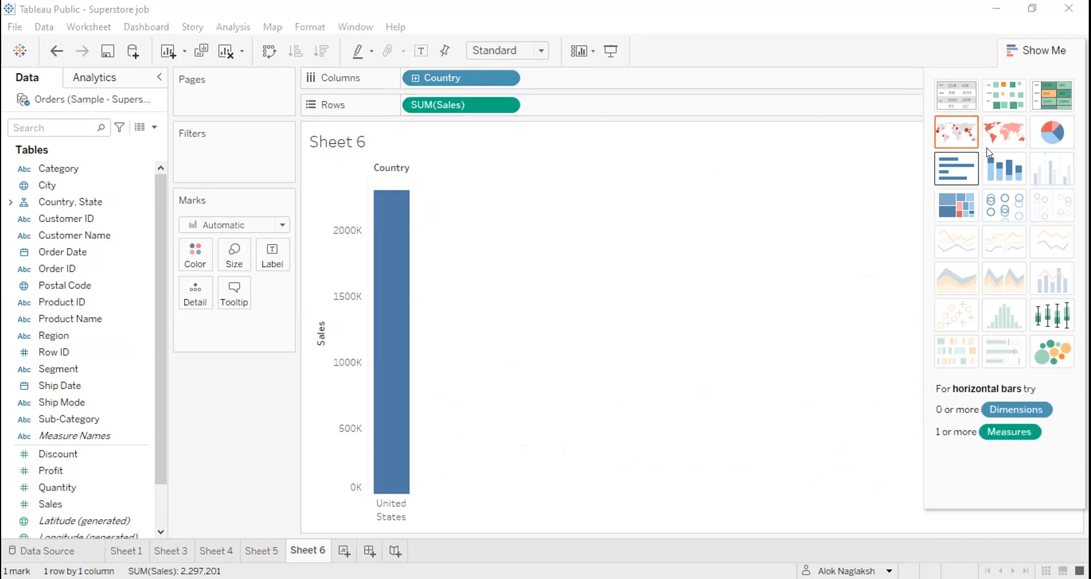
Try the filled map view, undo it, and undo placing the Country, State hierarchy on Columns.
click(1003, 127)
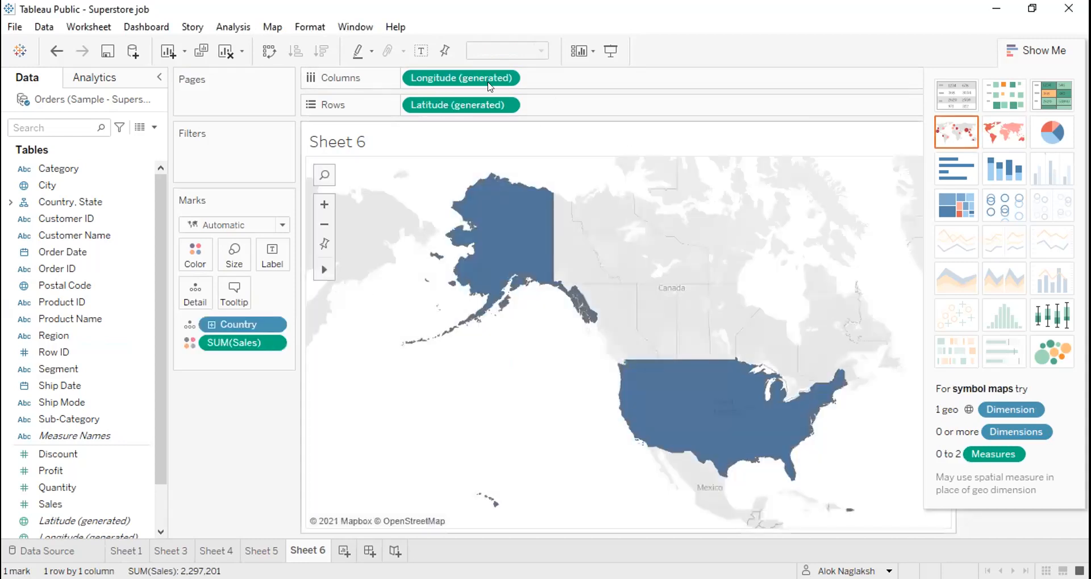
key(ctrl+z)
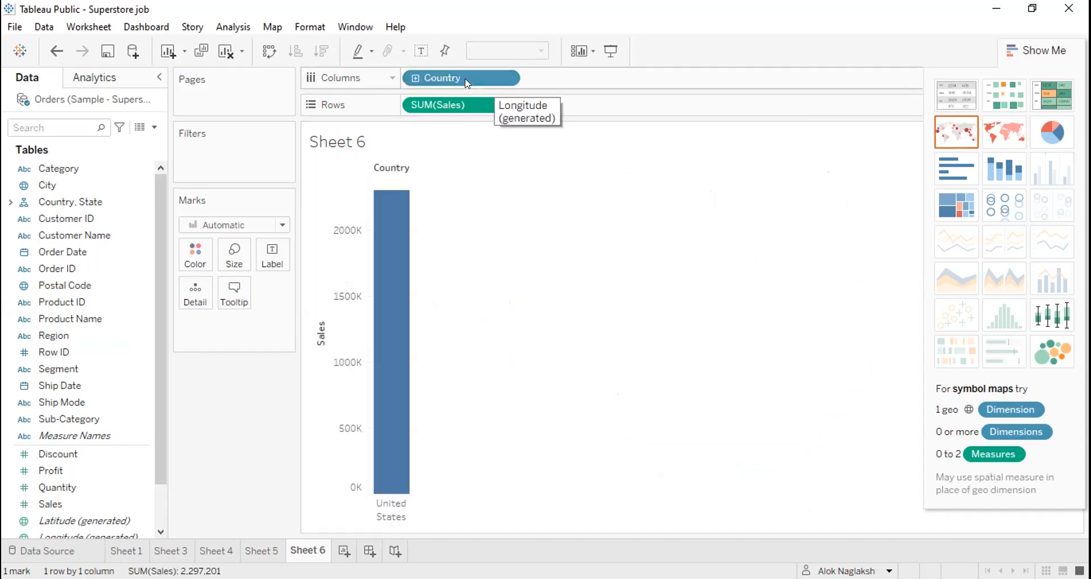
key(ctrl+z)
Remove the Country, State hierarchy from the data fields so Country and State are separate fields.
click(78, 192)
click(72, 204)
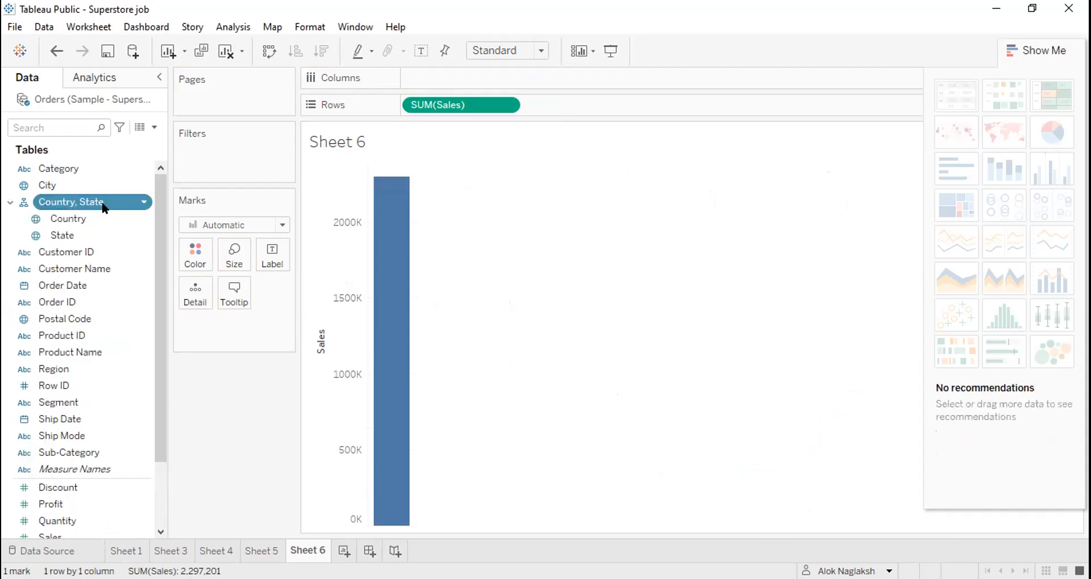
right_click(102, 205)
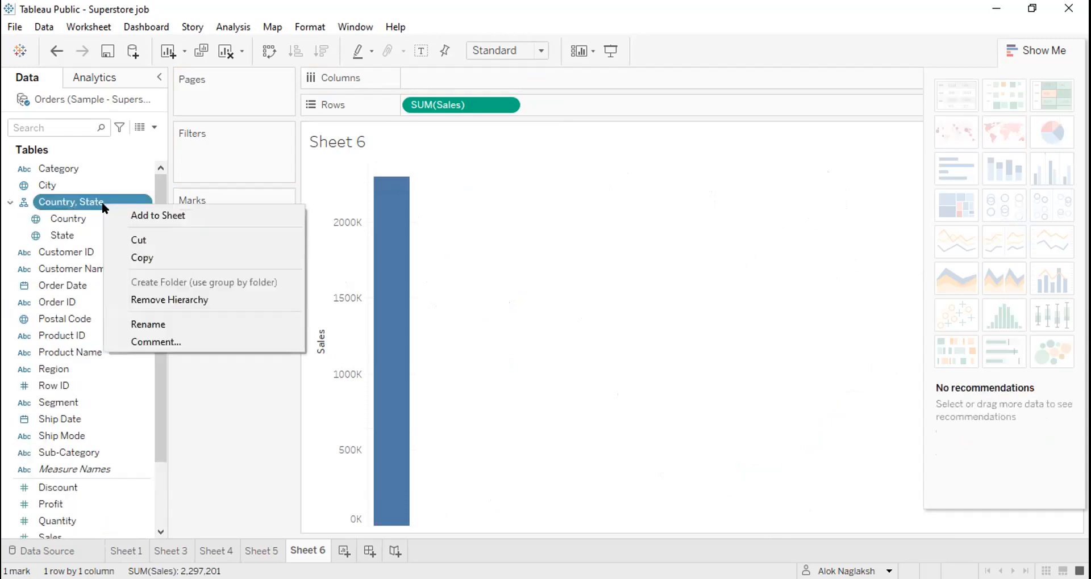
click(156, 301)
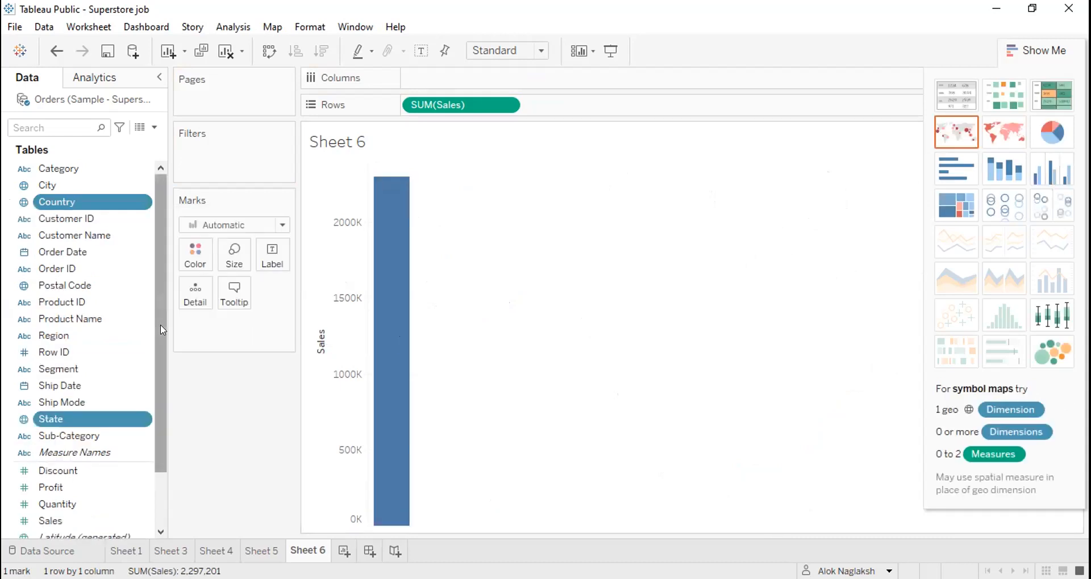
Combine the separate State field with Country into a new hierarchy, accepting the name Country, State.
click(88, 287)
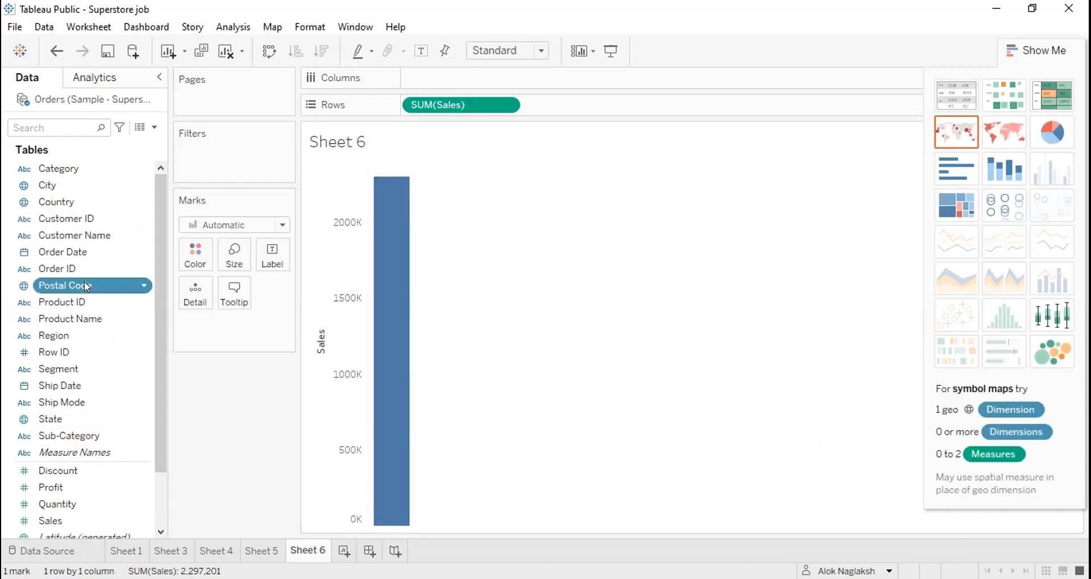
click(68, 201)
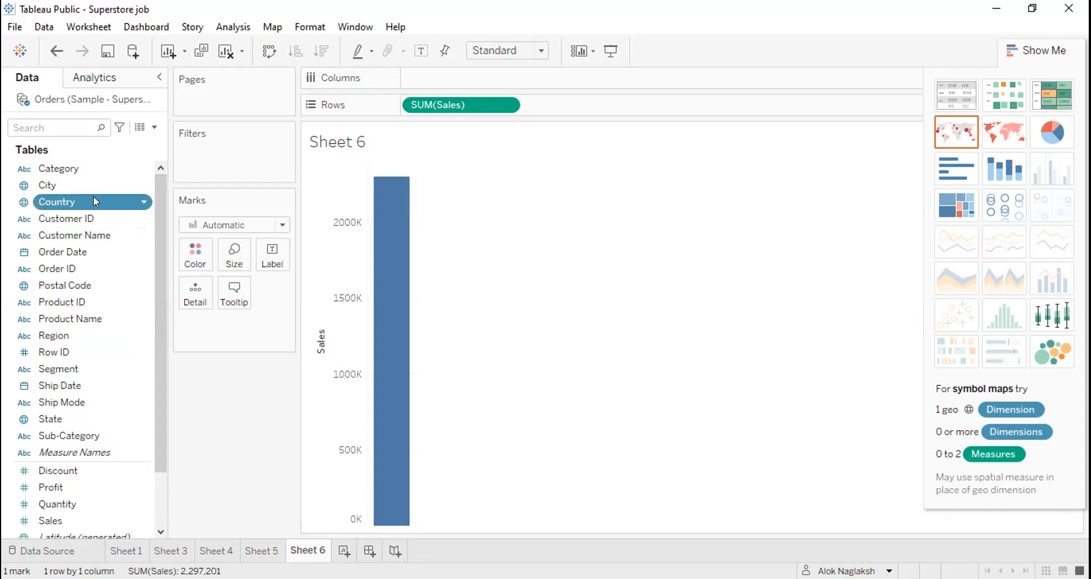
click(69, 419)
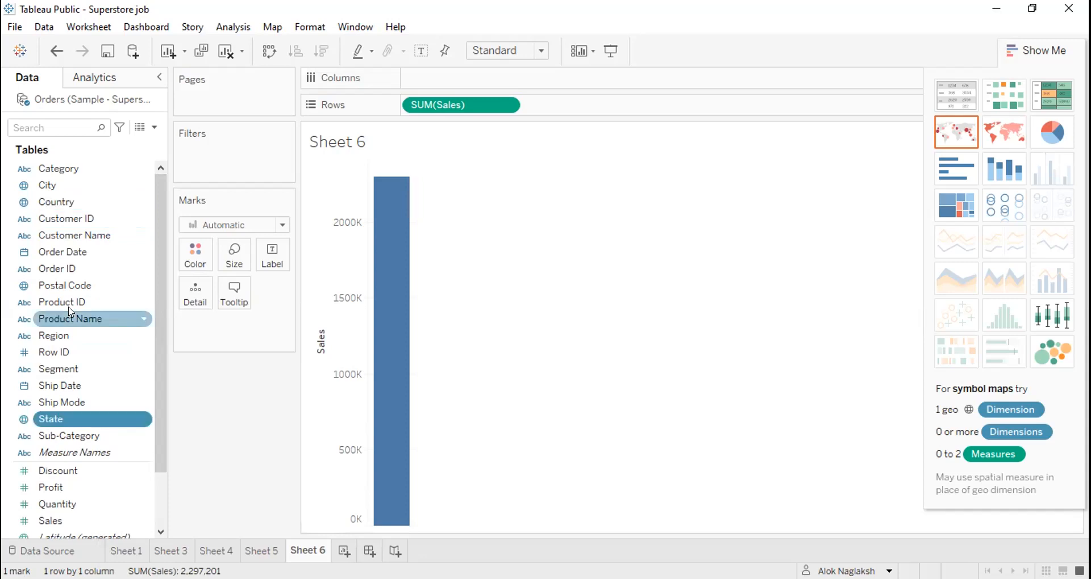
click(67, 205)
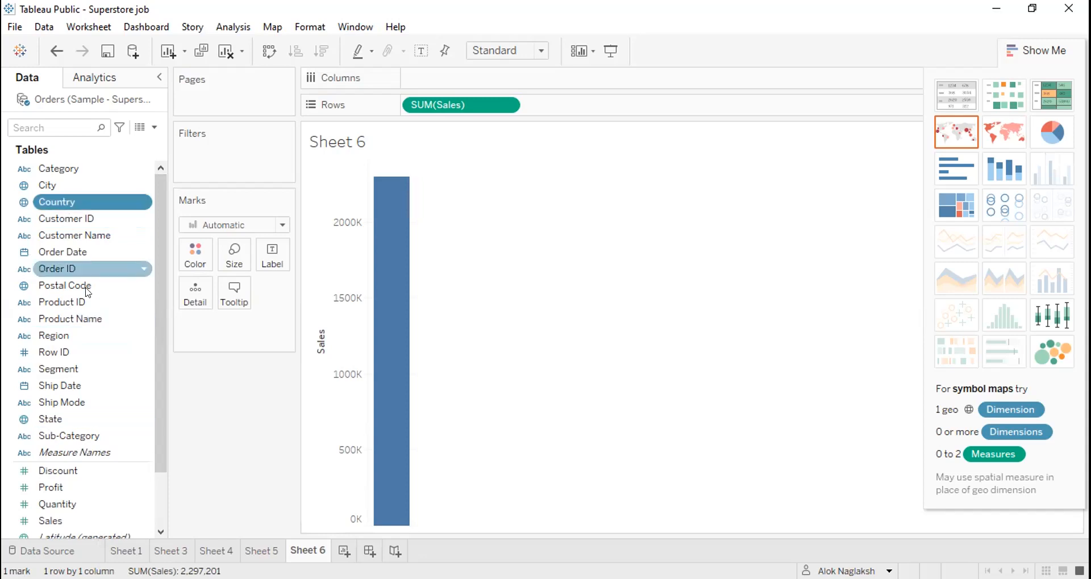
click(74, 422)
drag(73, 419, 74, 203)
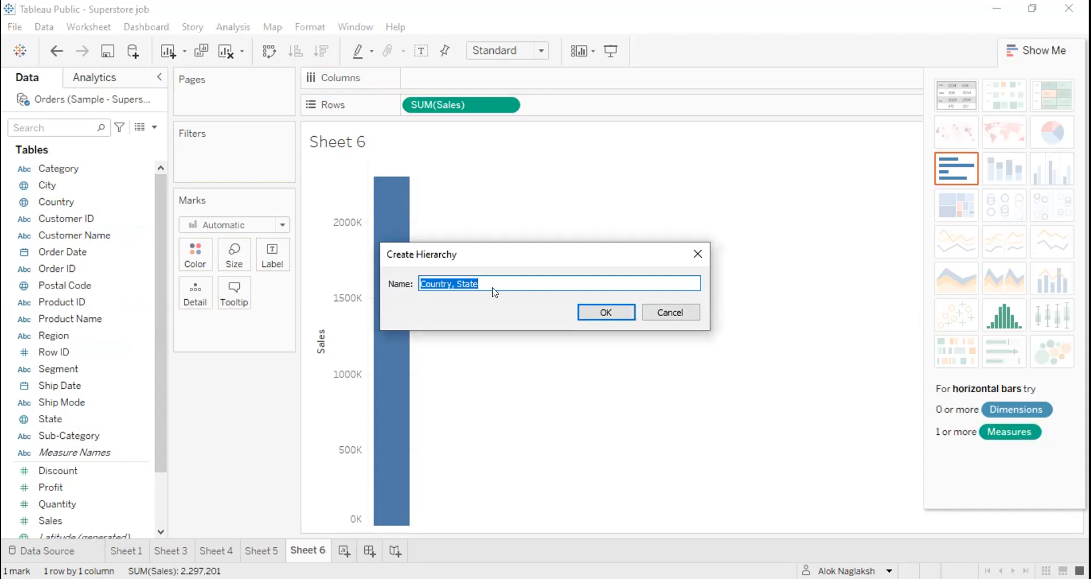
click(494, 277)
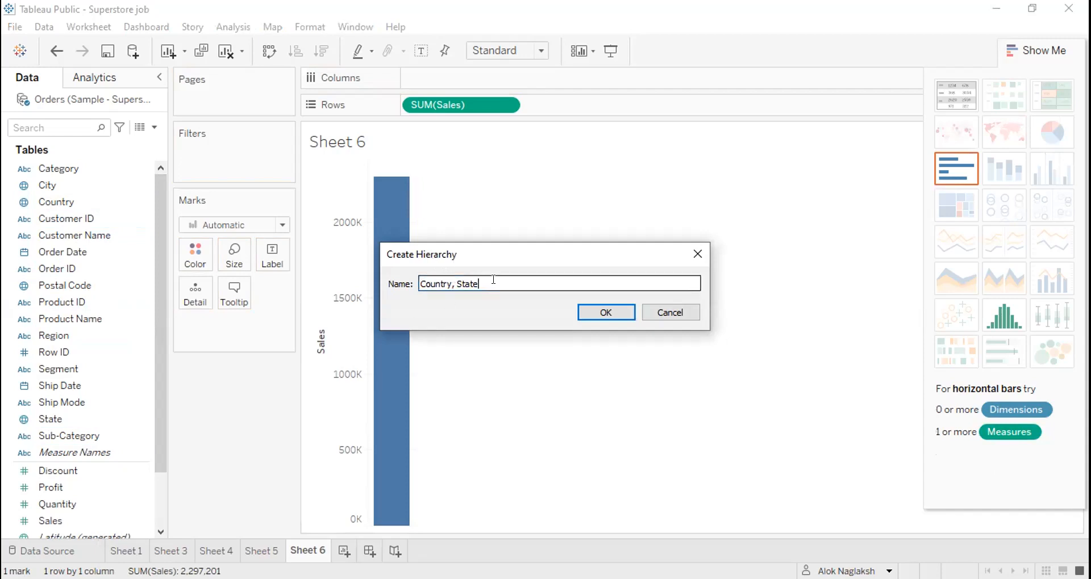
click(606, 313)
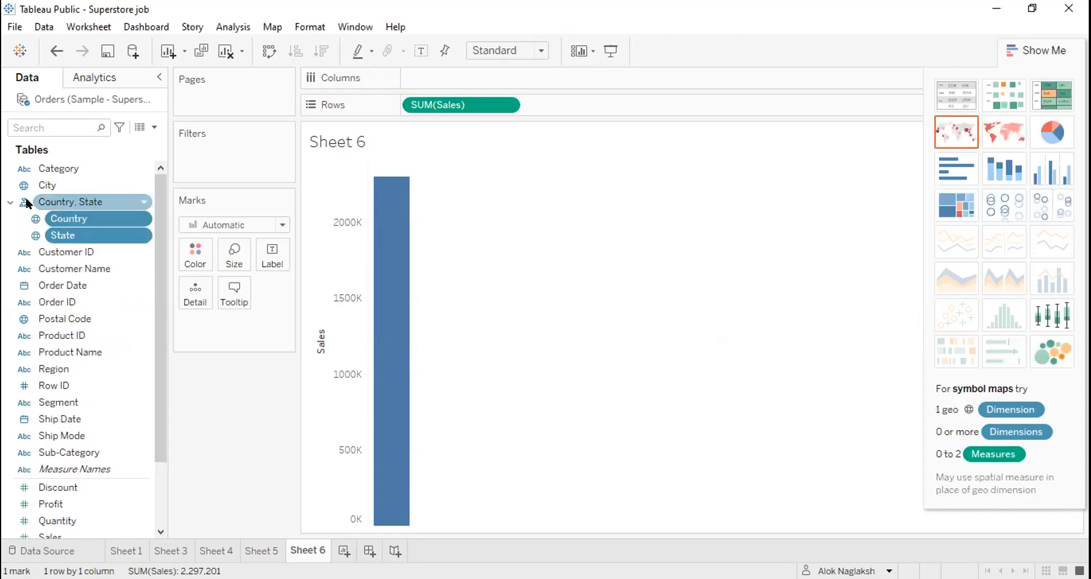
Examine the fields inside the new Country, State hierarchy by collapsing and expanding it in the data fields.
click(26, 203)
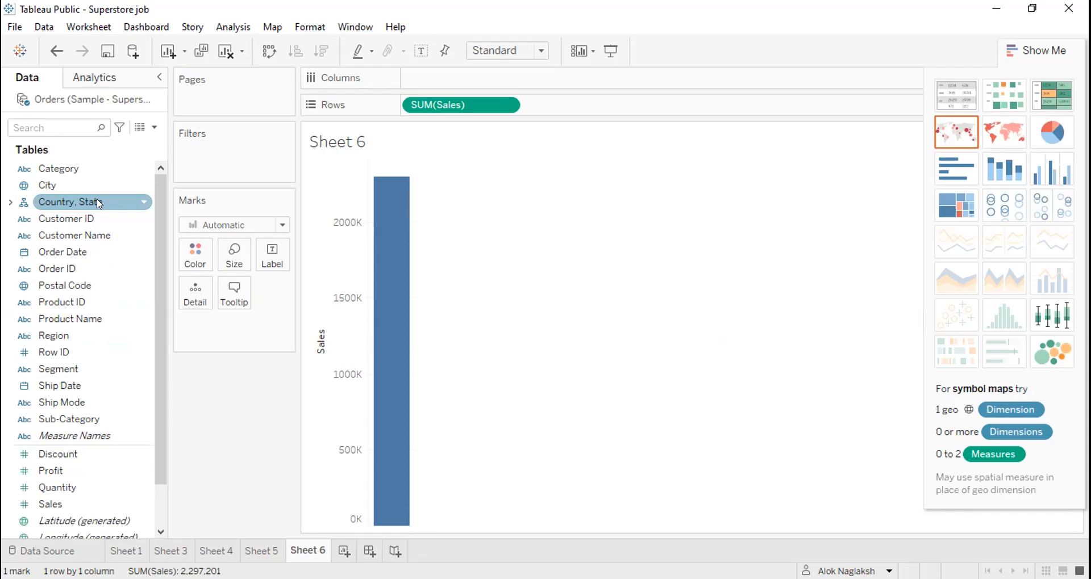
click(10, 203)
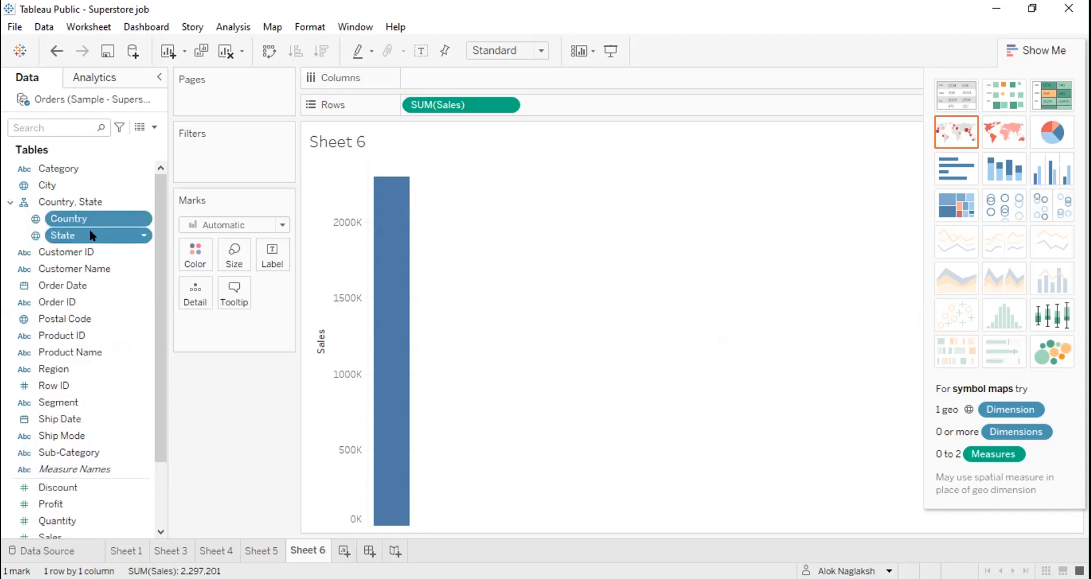
click(9, 203)
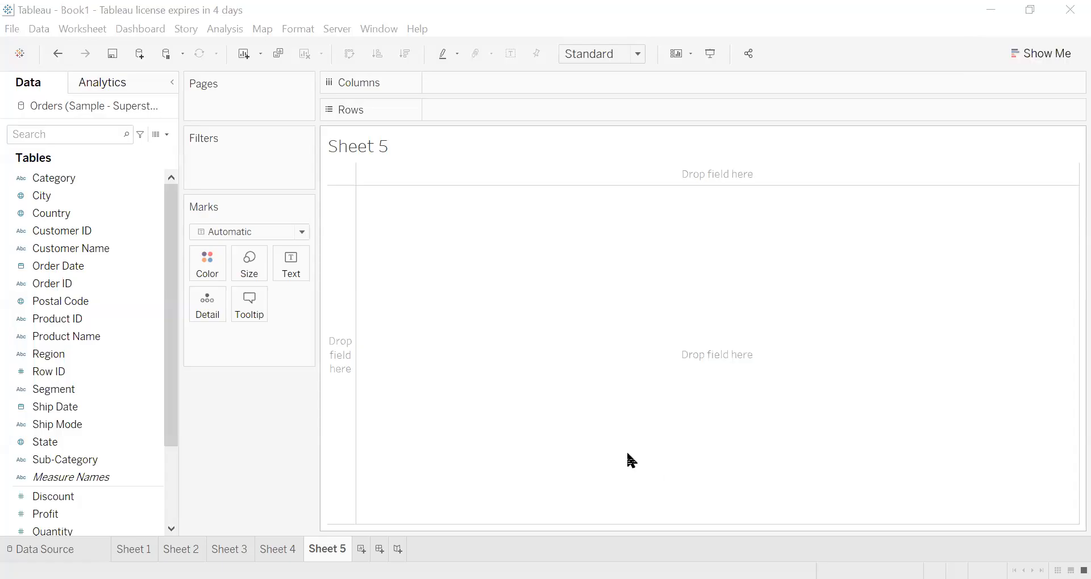
Switch to the Book1 workbook in Tableau and, on Sheet 5, combine State with Country into a hierarchy named Country, State.
click(53, 215)
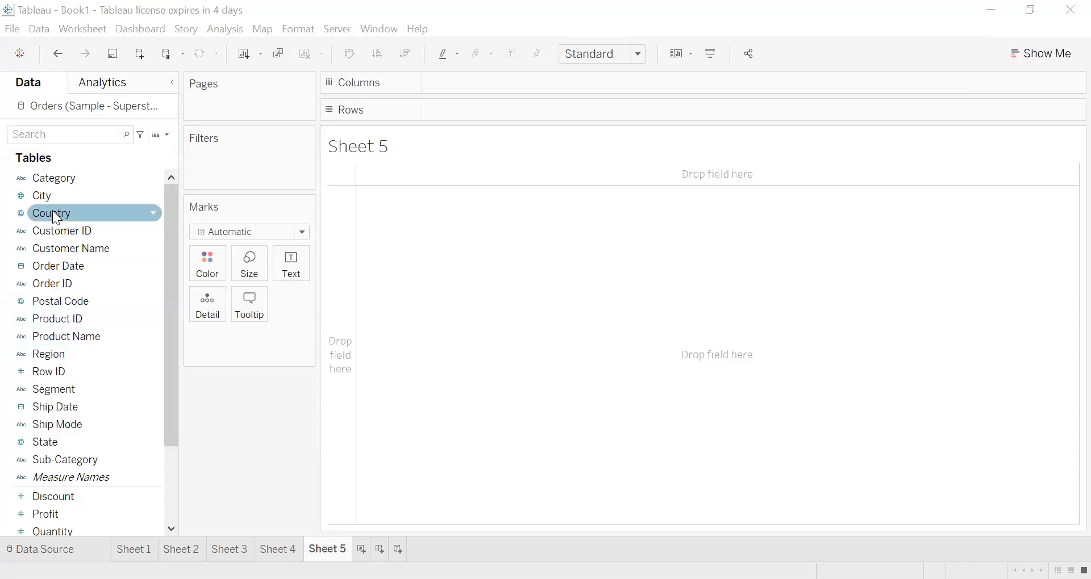
click(52, 214)
click(52, 214)
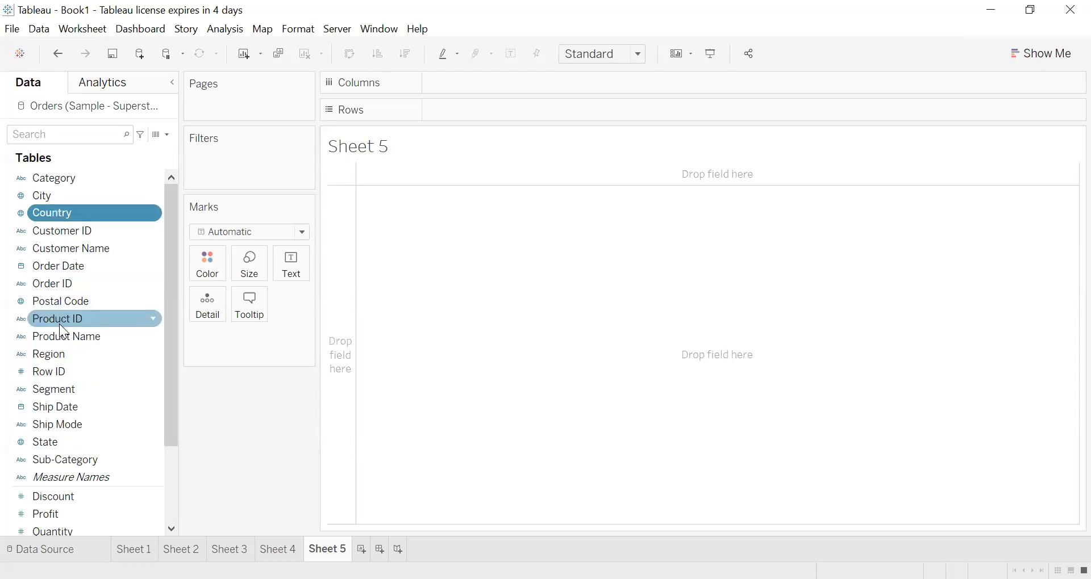
ctrl+click(58, 448)
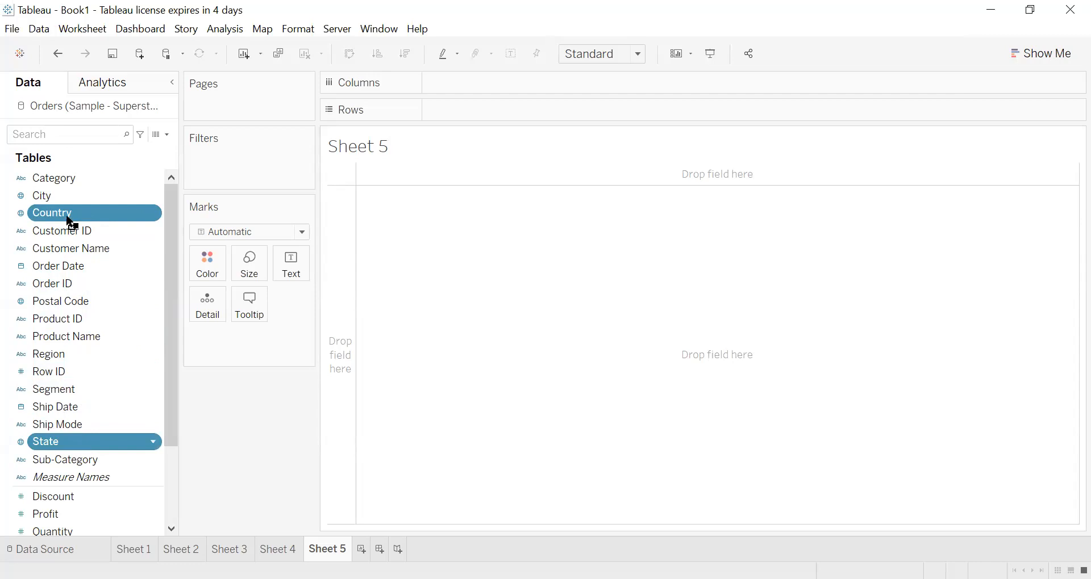
click(67, 217)
click(84, 495)
click(46, 442)
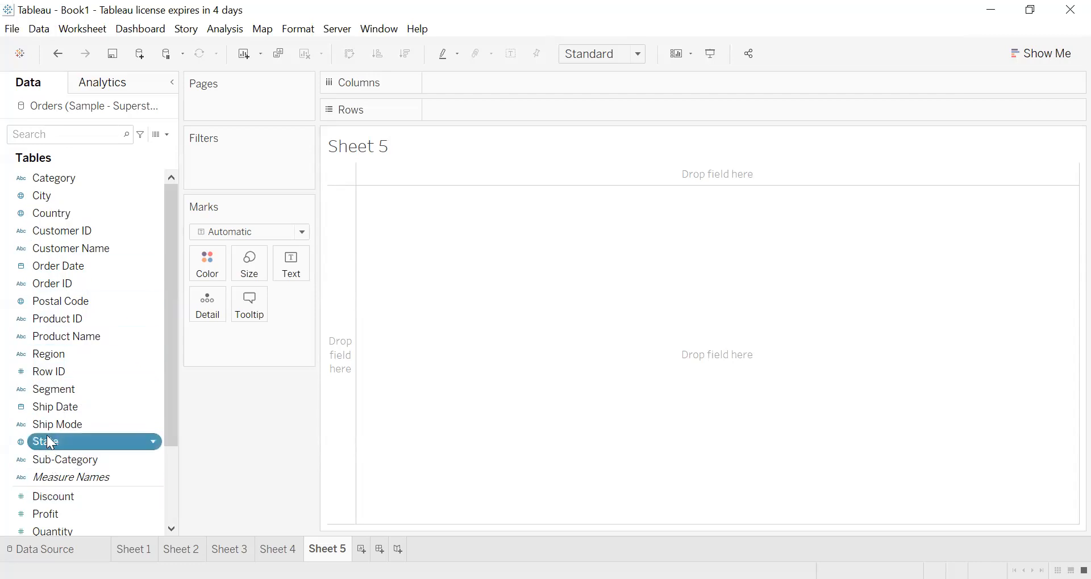
drag(75, 215, 75, 215)
click(569, 313)
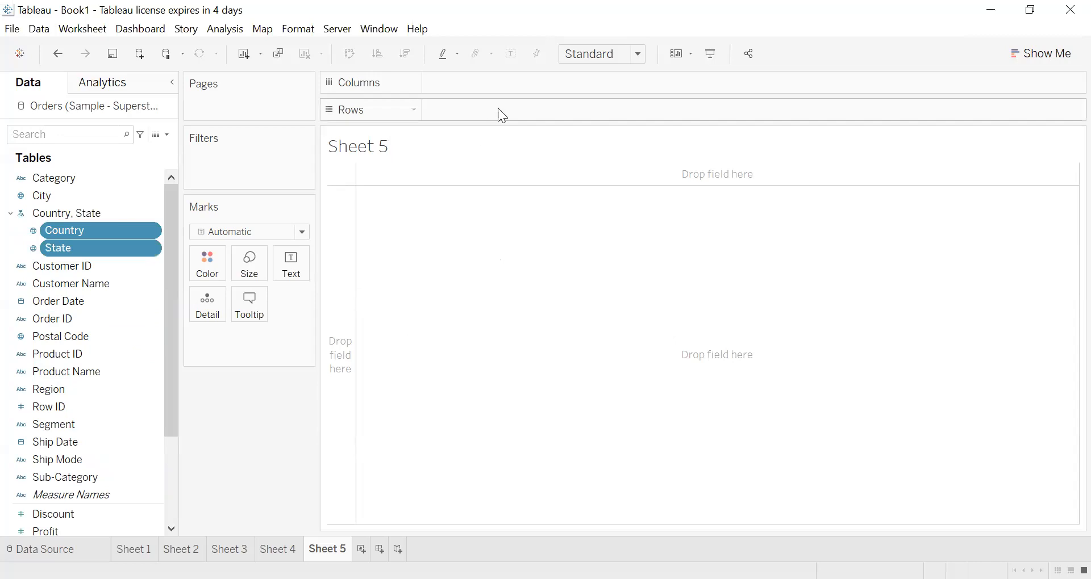
Place Row ID on Rows with all members added, and convert it to a Count measure.
drag(41, 406, 445, 102)
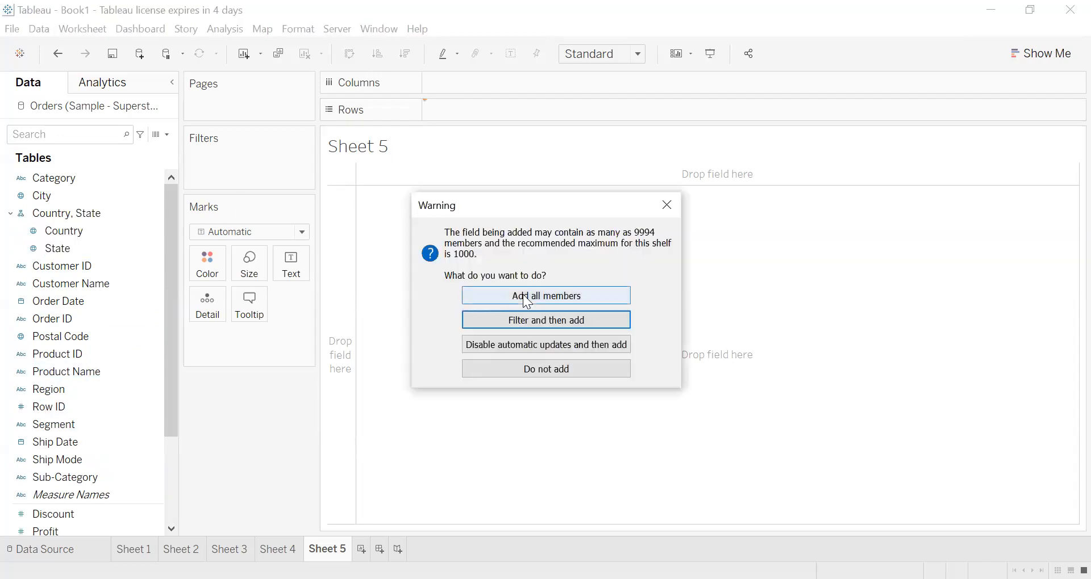
click(522, 294)
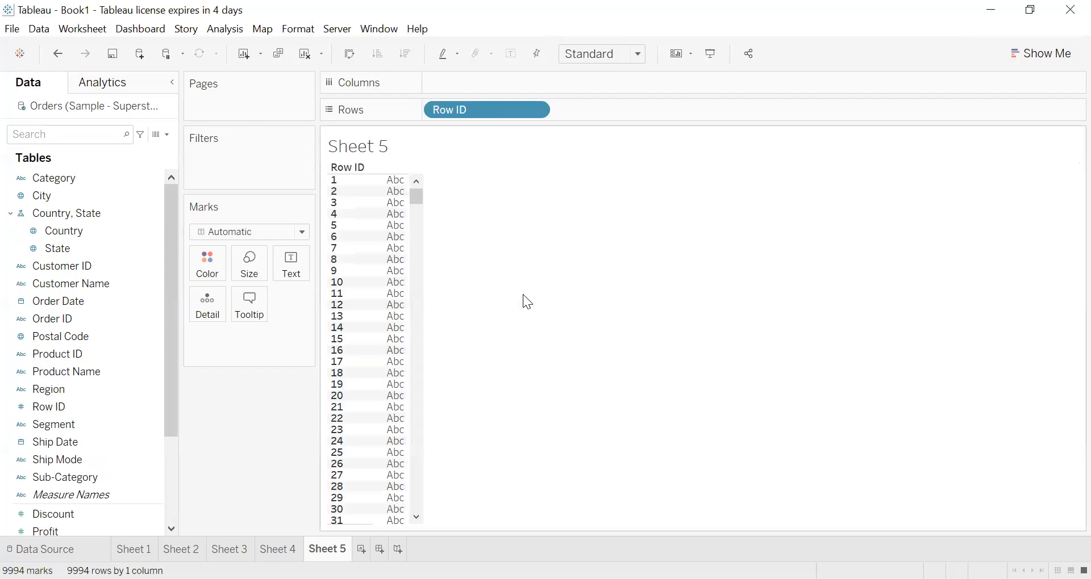
click(531, 110)
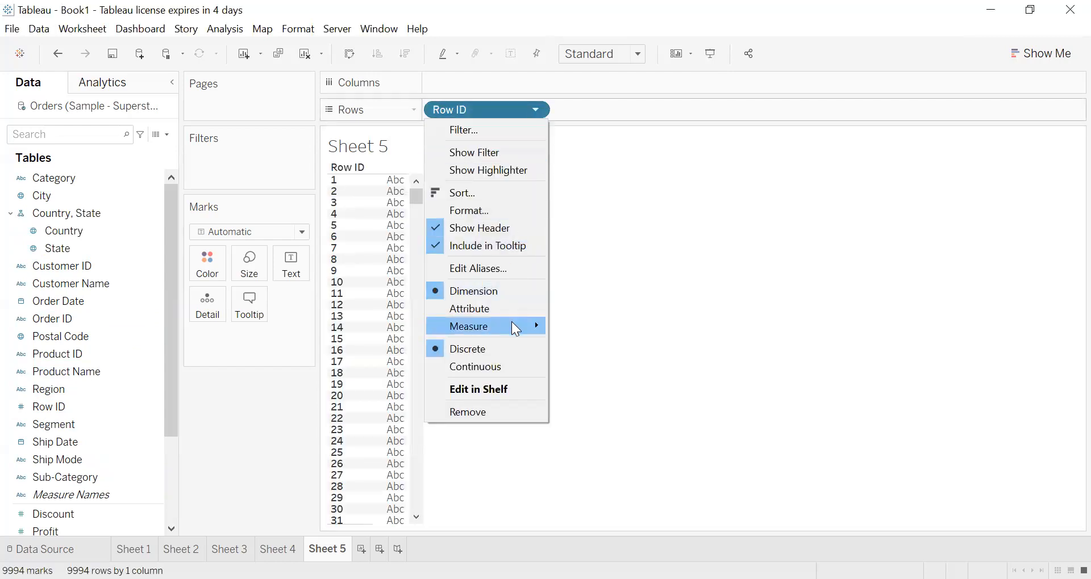
mouse_move(511, 326)
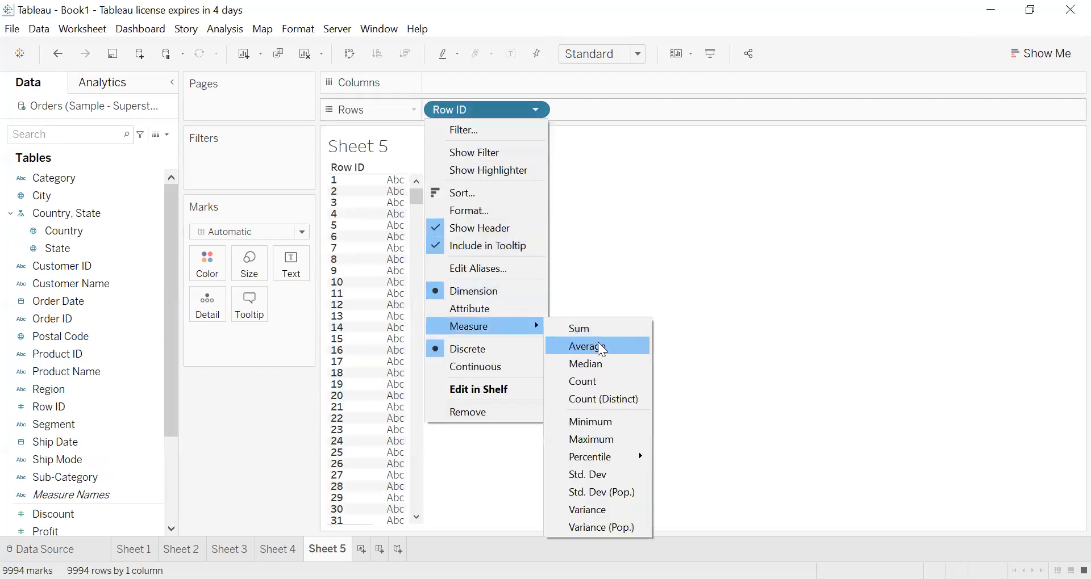
click(587, 379)
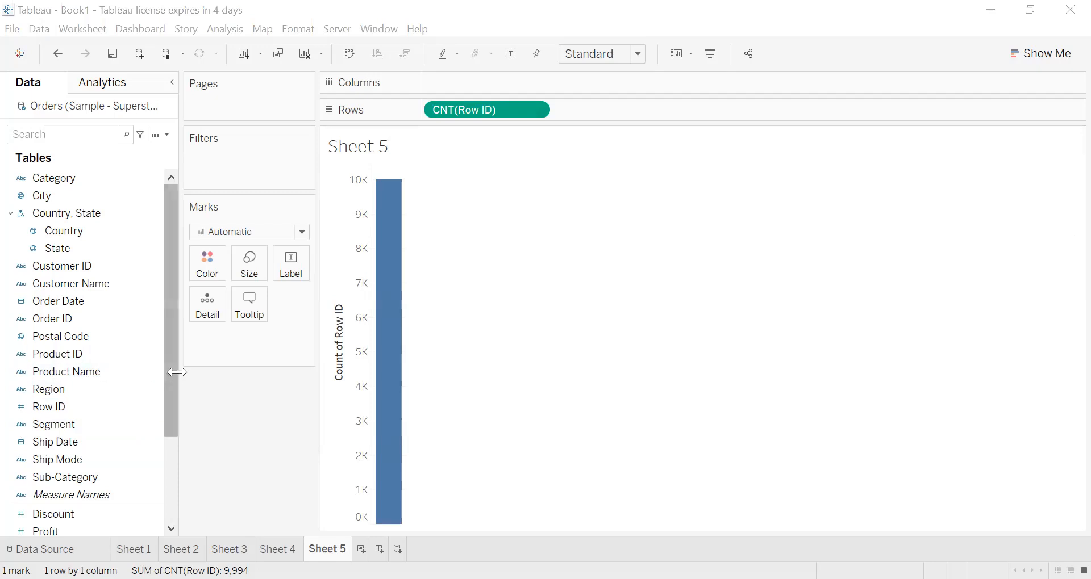
Place the Sales measure on Rows in Sheet 5.
drag(177, 390, 174, 464)
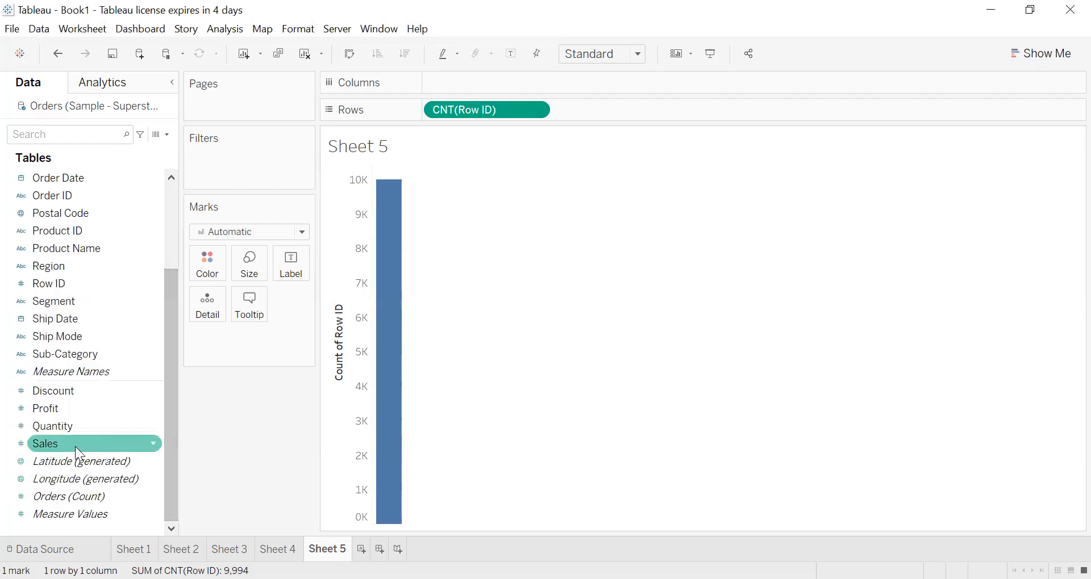
drag(75, 446, 495, 120)
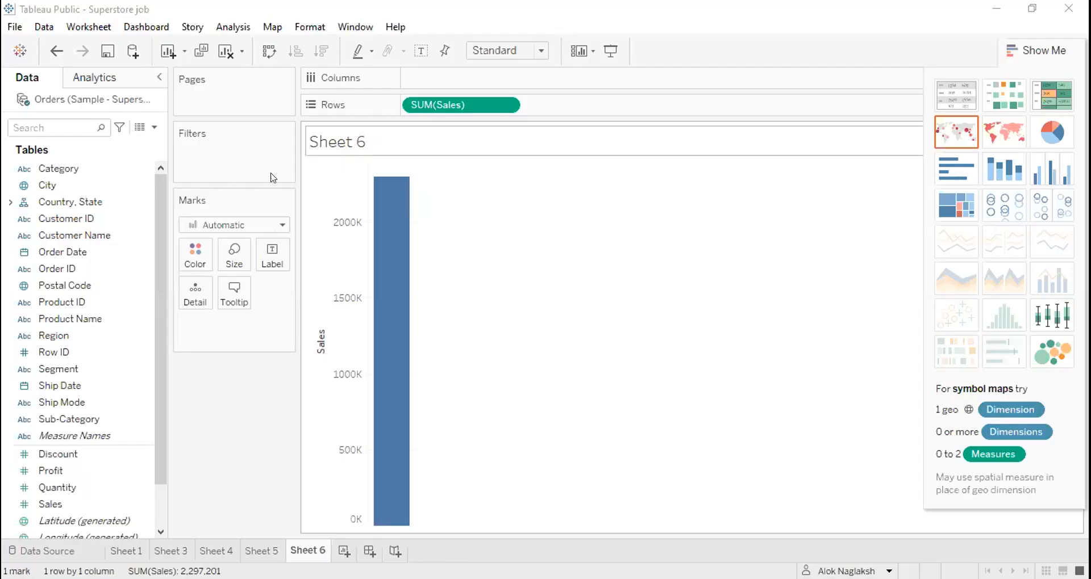
Switch back to the Superstore job workbook and expand the Country, State hierarchy to review its levels, leaving it collapsed.
click(21, 221)
click(10, 202)
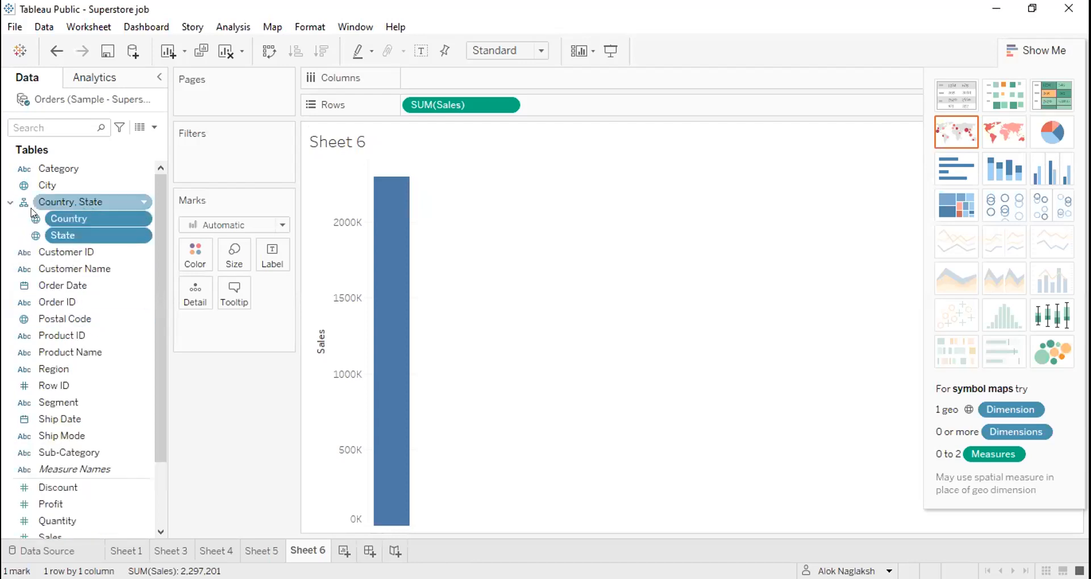
click(11, 201)
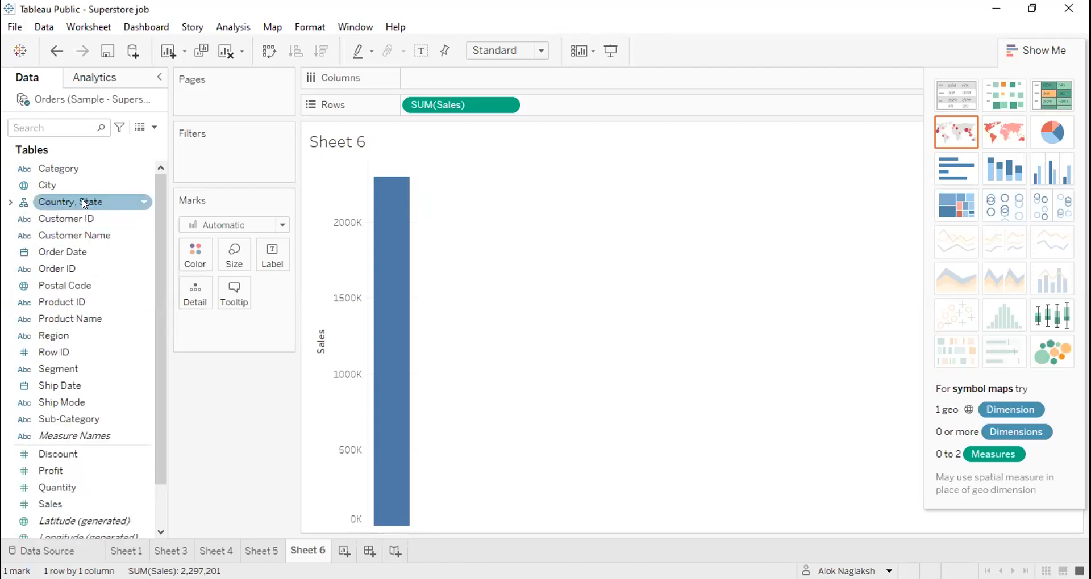
click(84, 217)
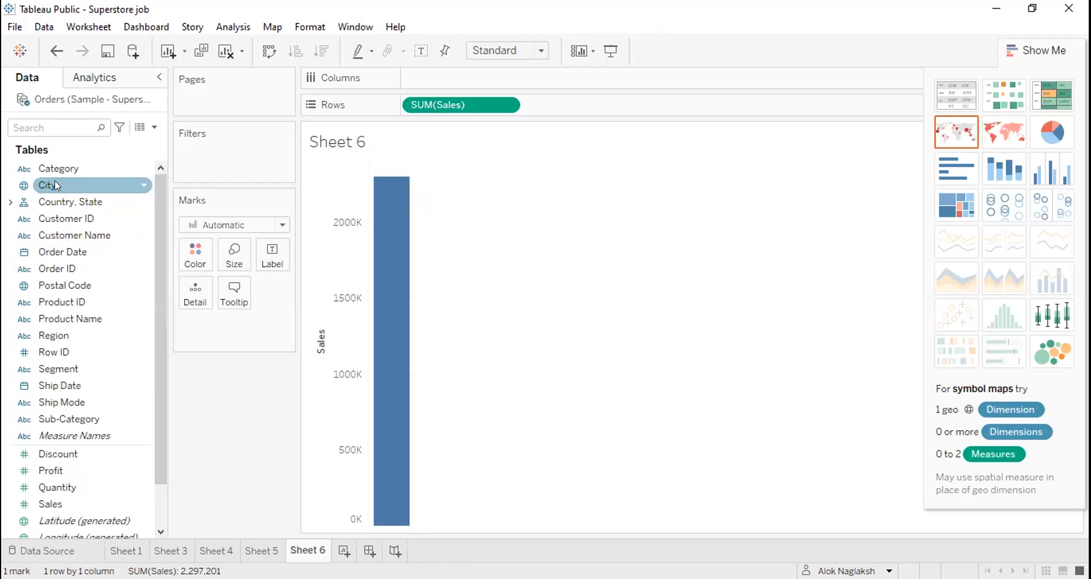
Add City below State and Postal Code below City in the Country, State hierarchy, and collapse the hierarchy.
drag(56, 185, 60, 207)
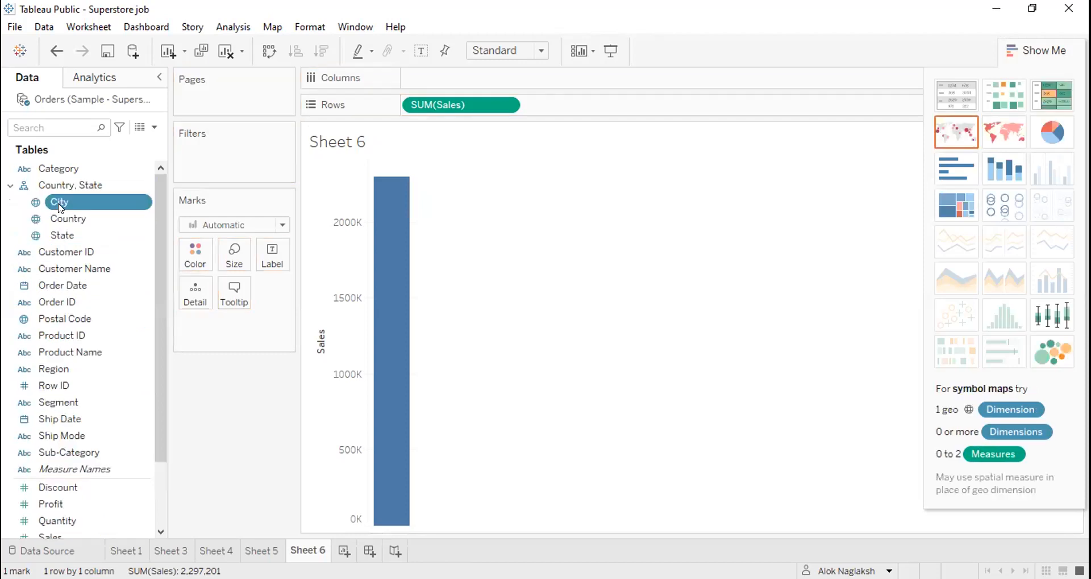
drag(74, 211, 73, 241)
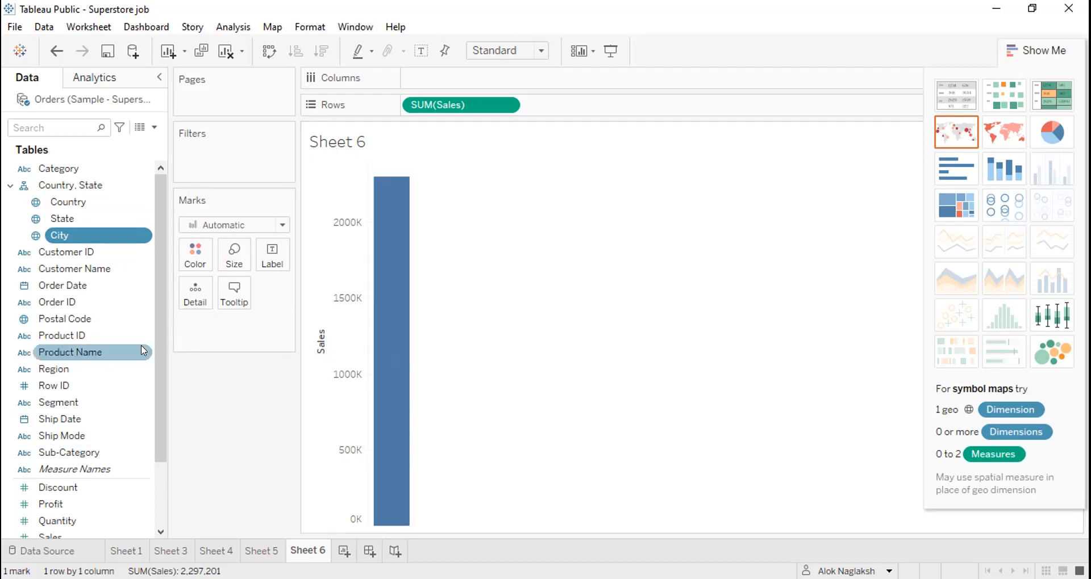
drag(80, 319, 77, 244)
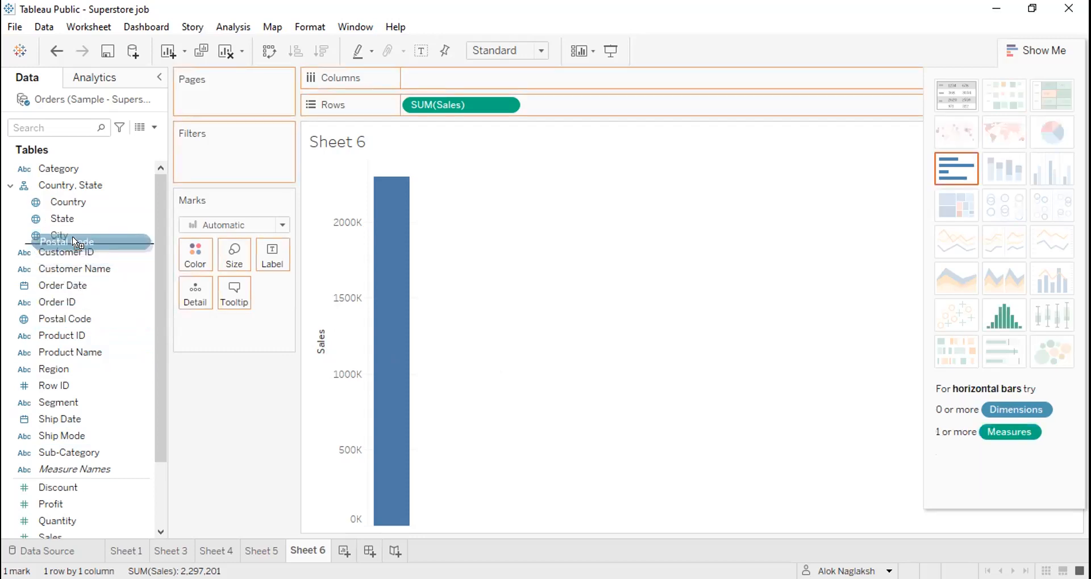
drag(78, 245, 78, 245)
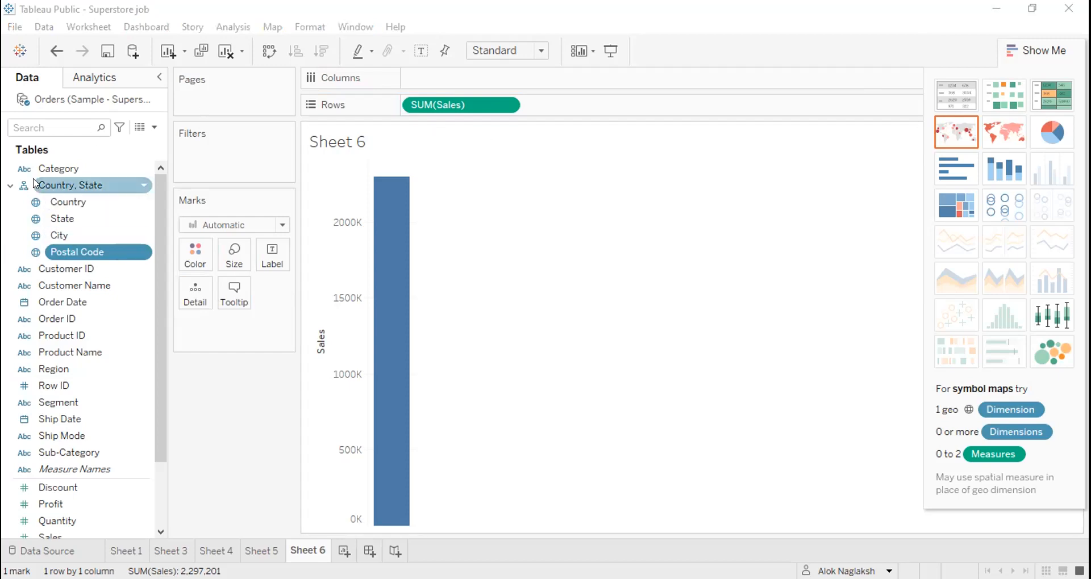
click(9, 187)
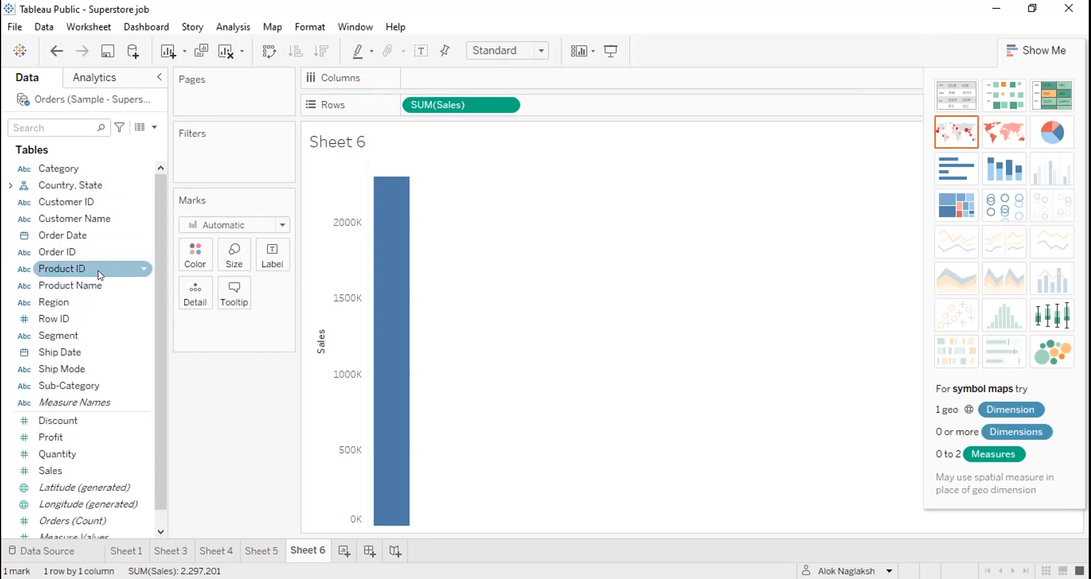
Rename the Country, State hierarchy to Customer Location and collapse it in the data fields.
click(86, 186)
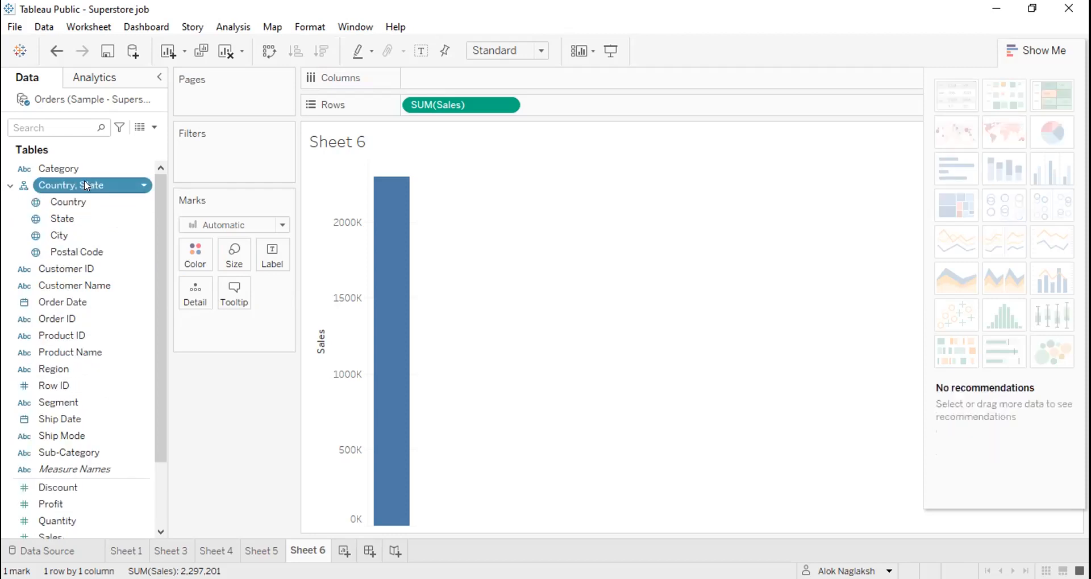
right_click(86, 186)
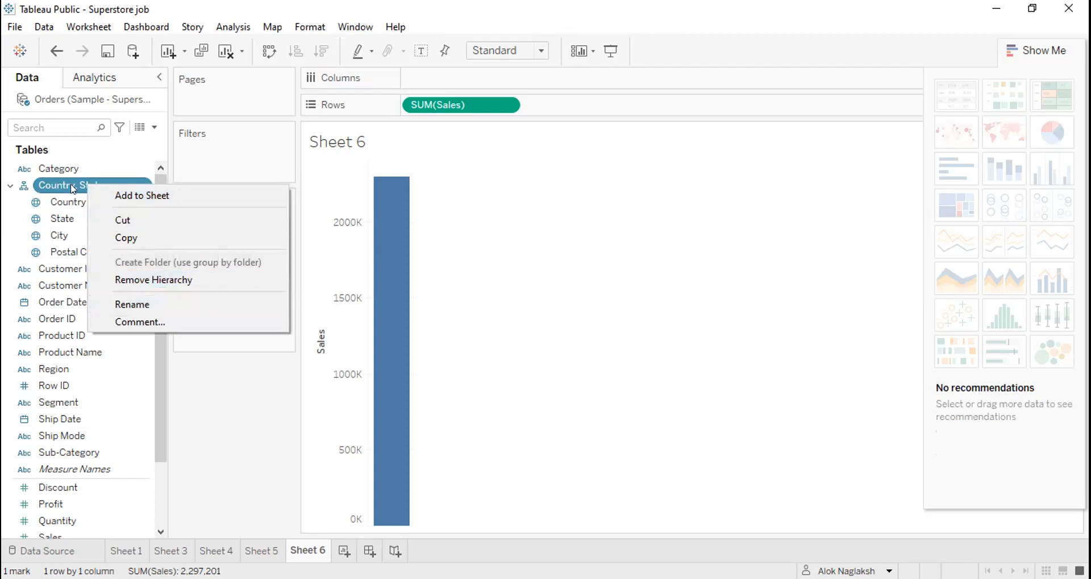
click(144, 308)
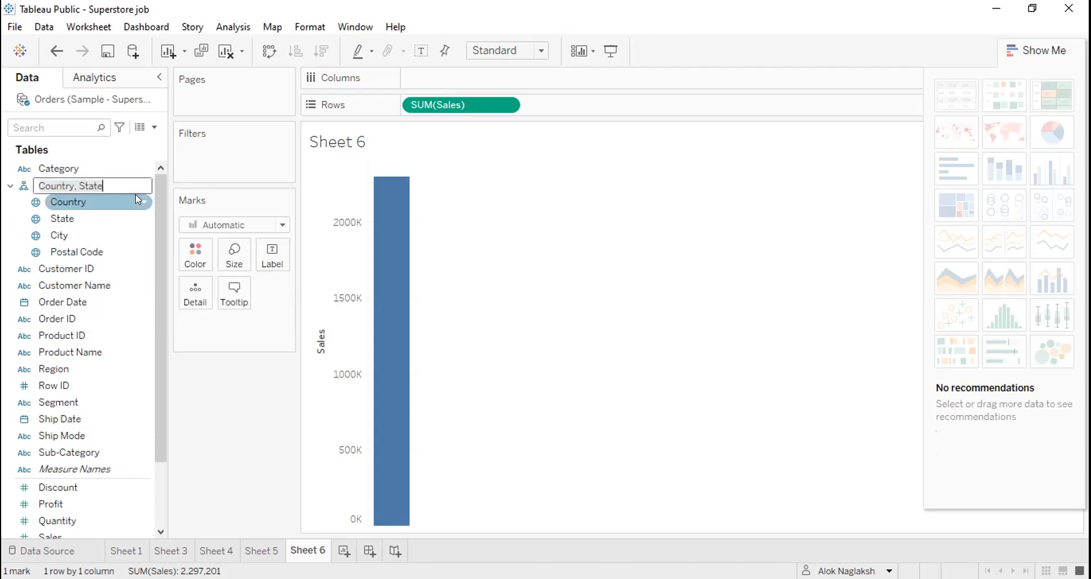
key(ctrl+a)
key(BackSpace)
text(Cust)
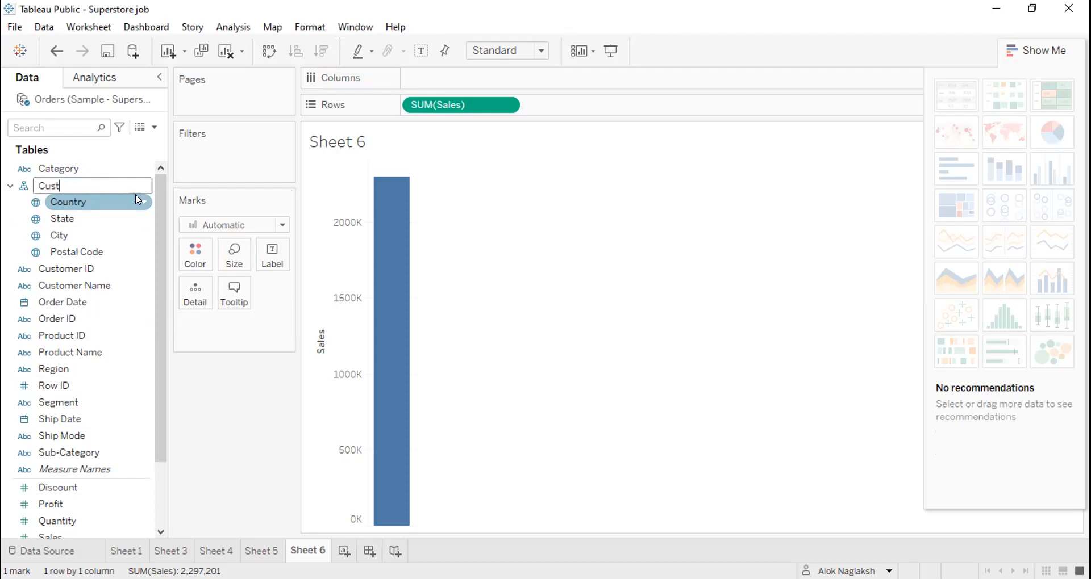
text(omer Location)
key(Return)
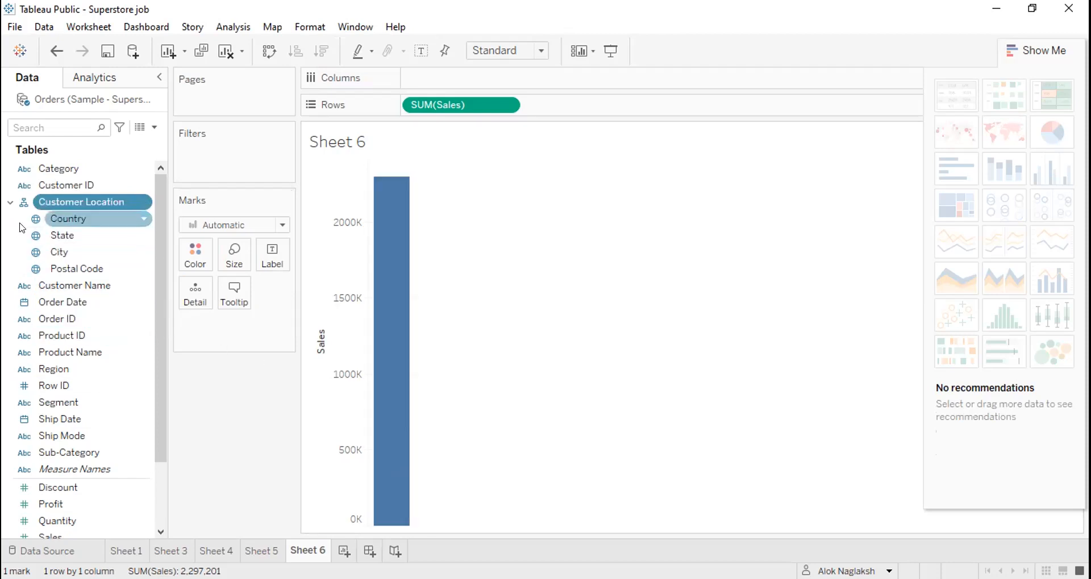
click(11, 203)
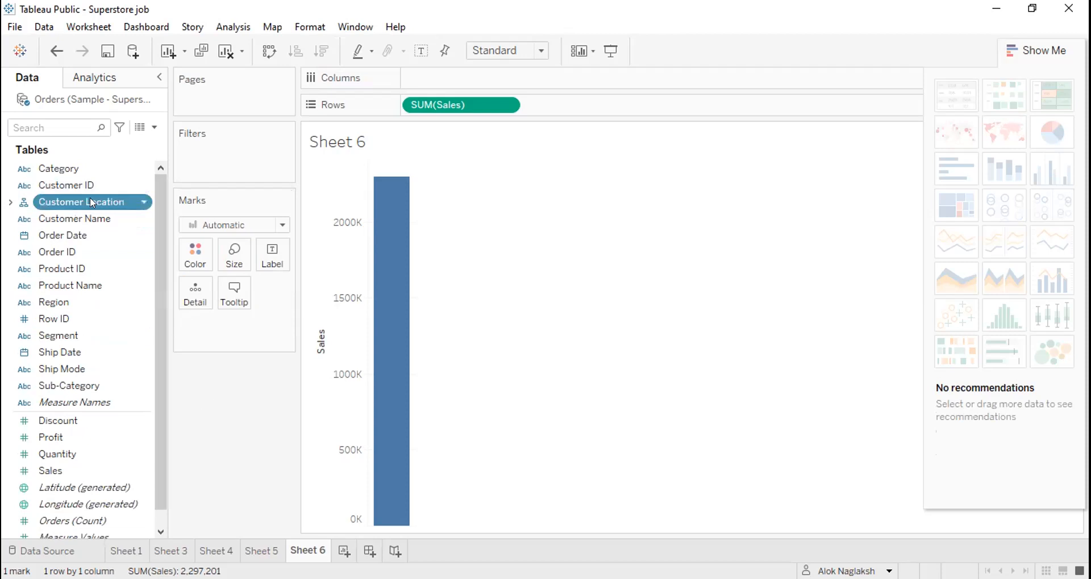
Place the Customer Location hierarchy on Columns and drill through State and City down to Postal Code, returning to the City level.
drag(90, 197, 455, 86)
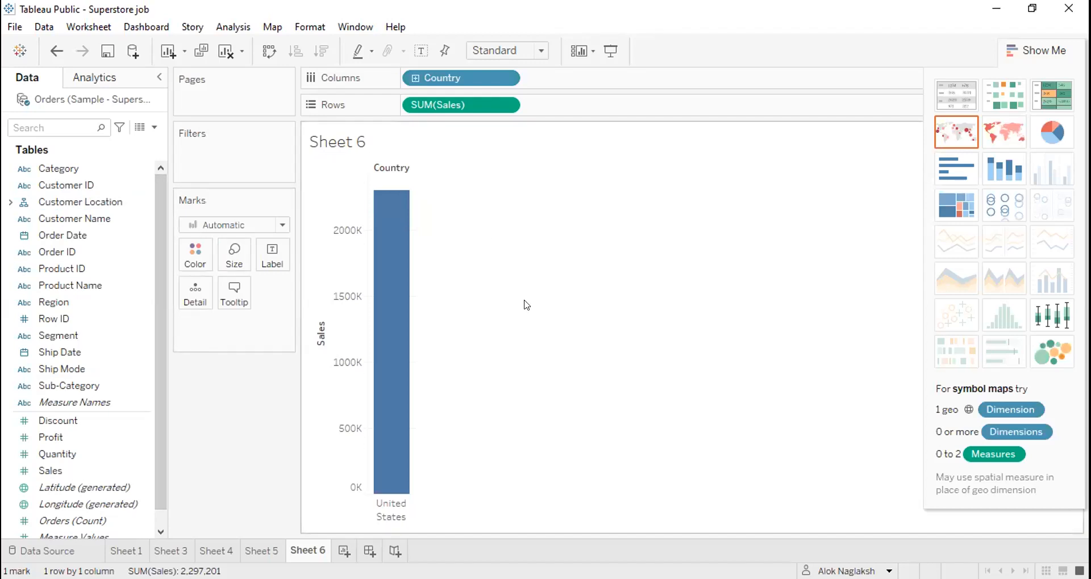
click(422, 81)
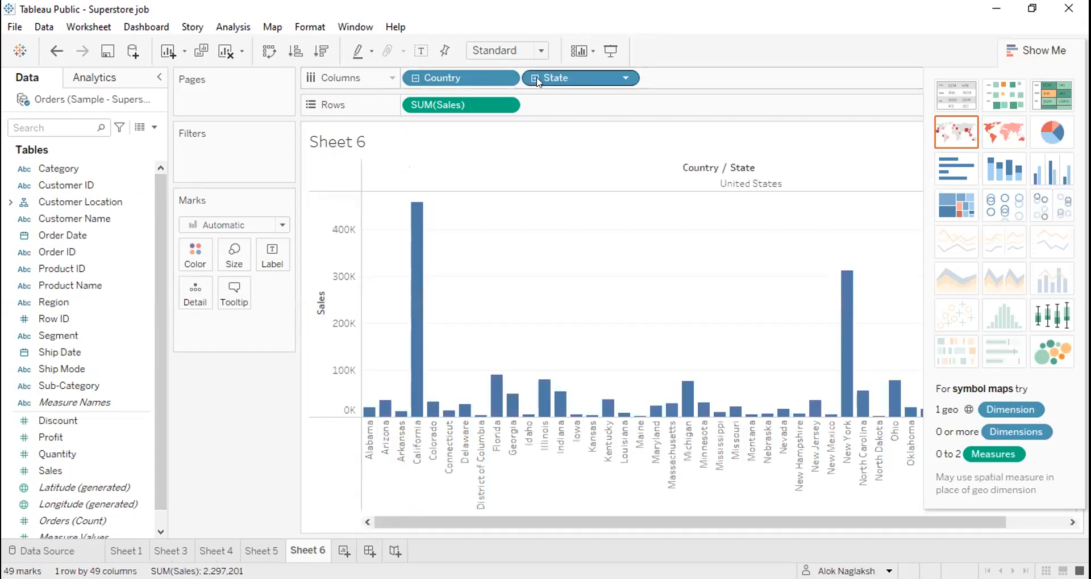
click(537, 81)
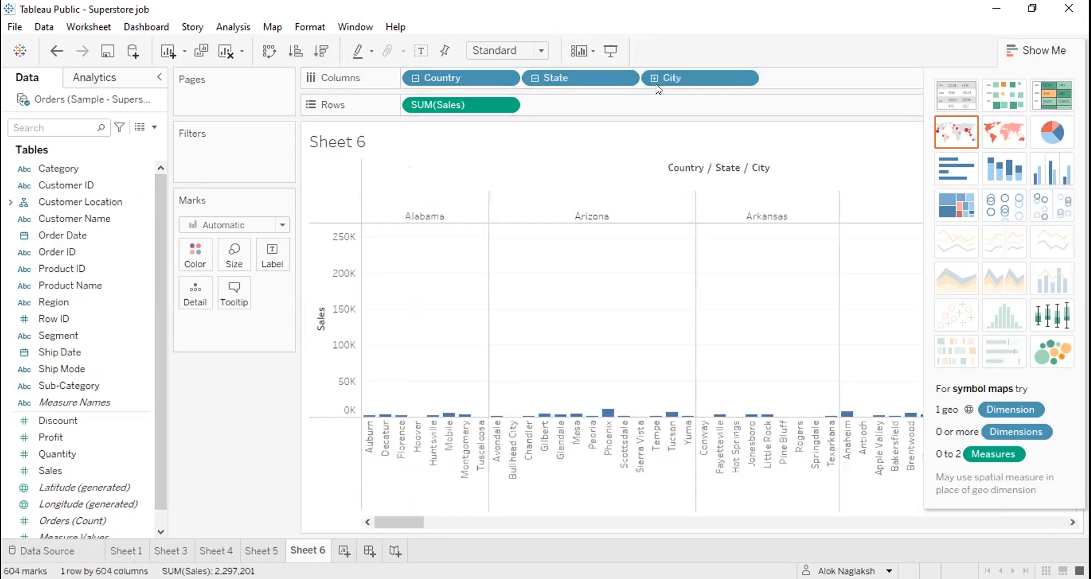
click(653, 81)
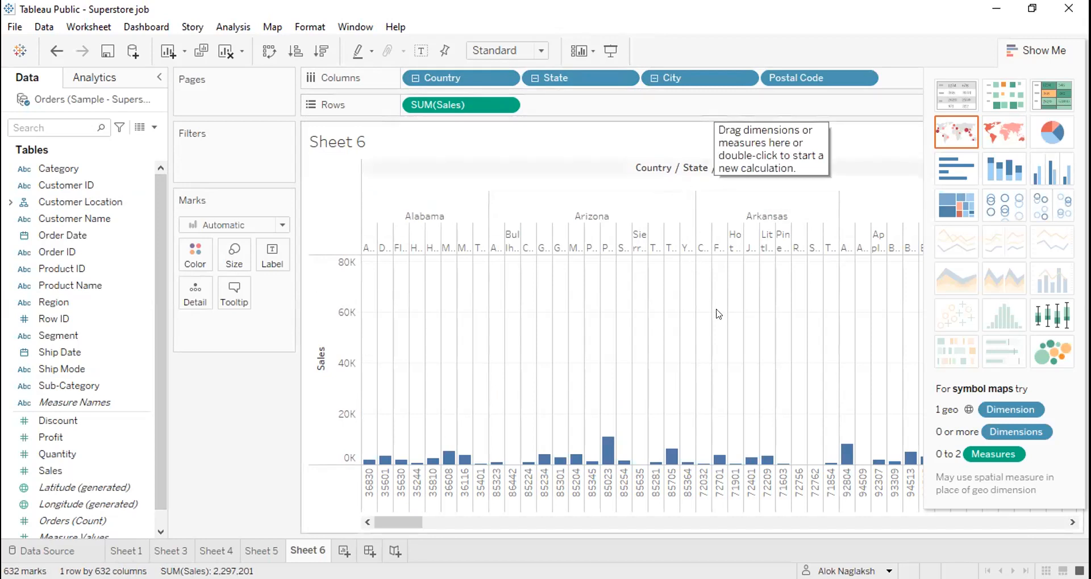
mouse_move(411, 521)
mouse_down()
mouse_move(886, 520)
mouse_move(409, 519)
mouse_up()
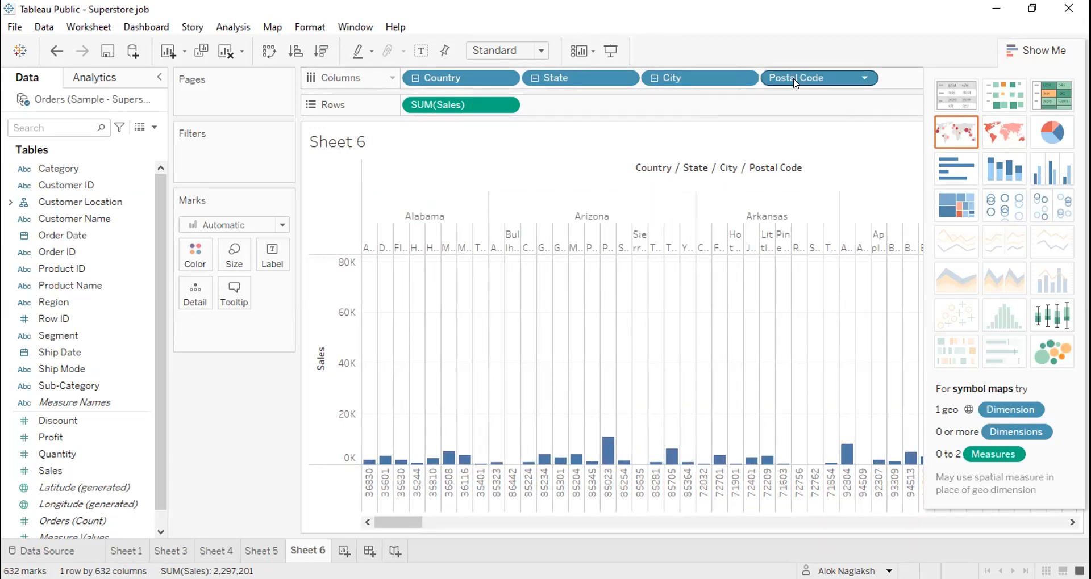
click(655, 78)
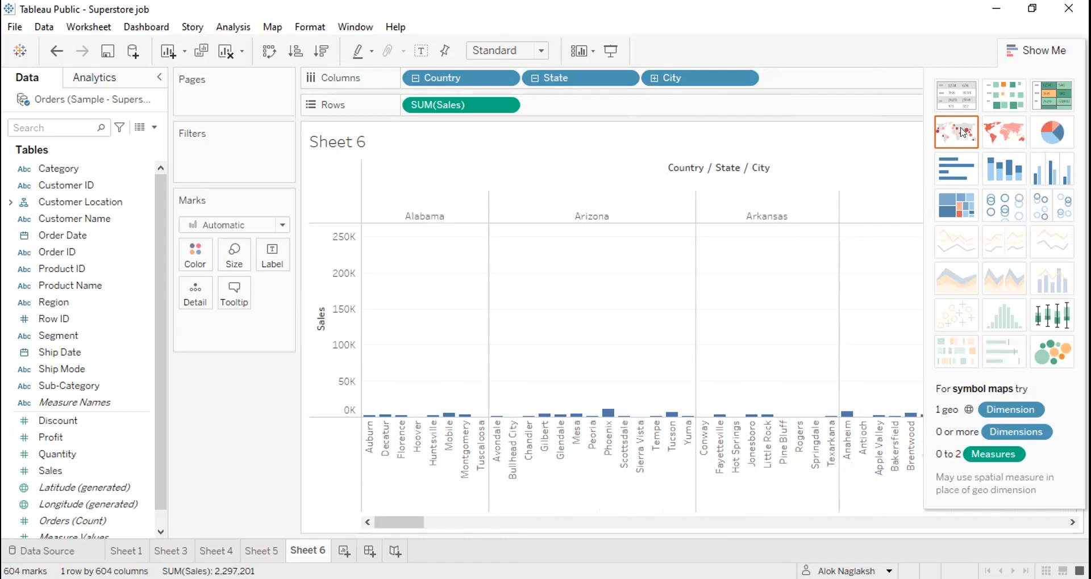
Try showing the city sales as a symbol map and as a filled map, and undo both chart changes.
click(960, 146)
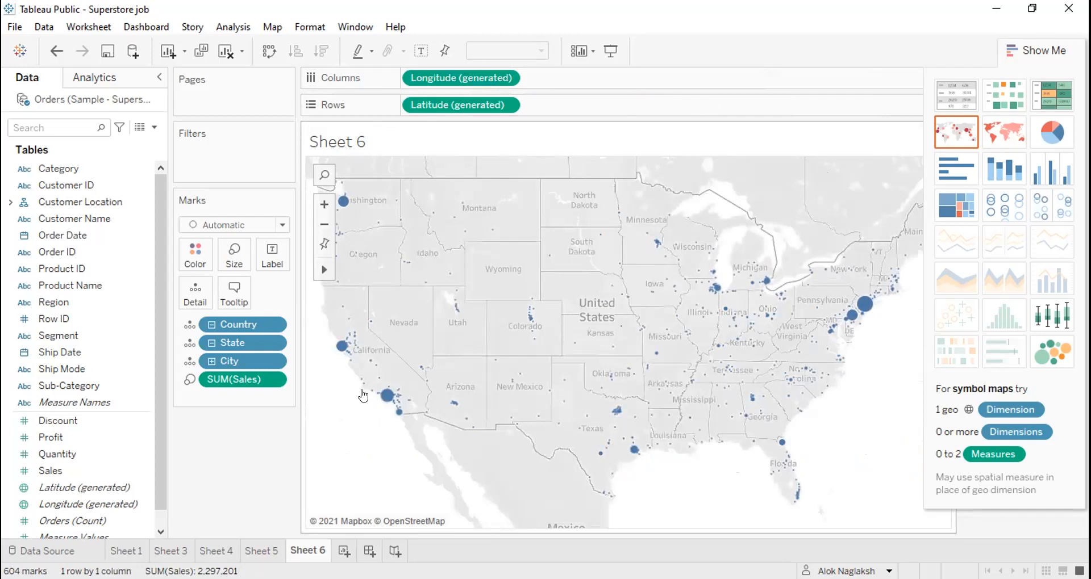
click(1010, 138)
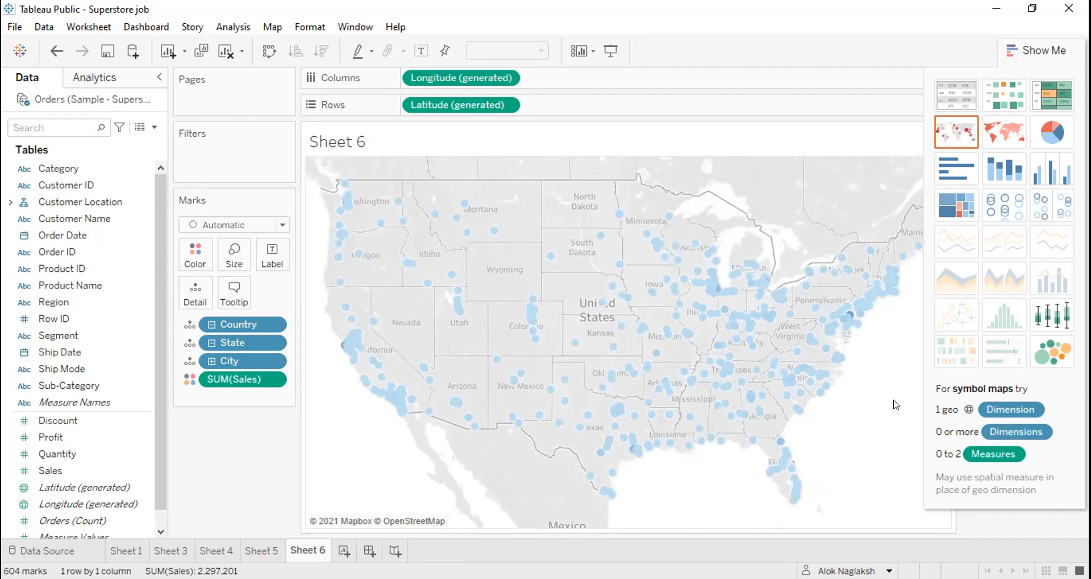
key(ctrl+z)
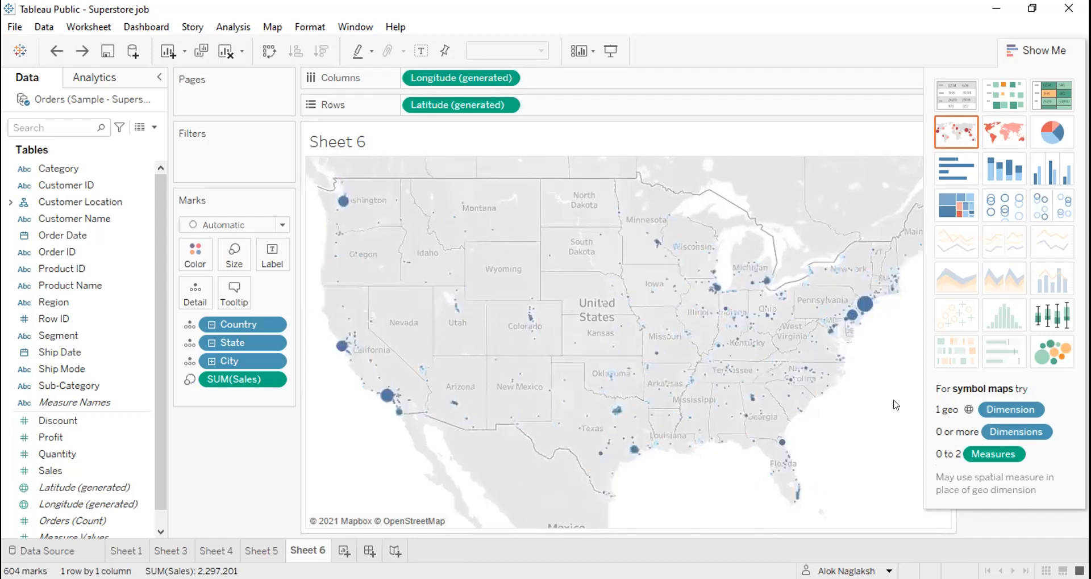
key(ctrl+z)
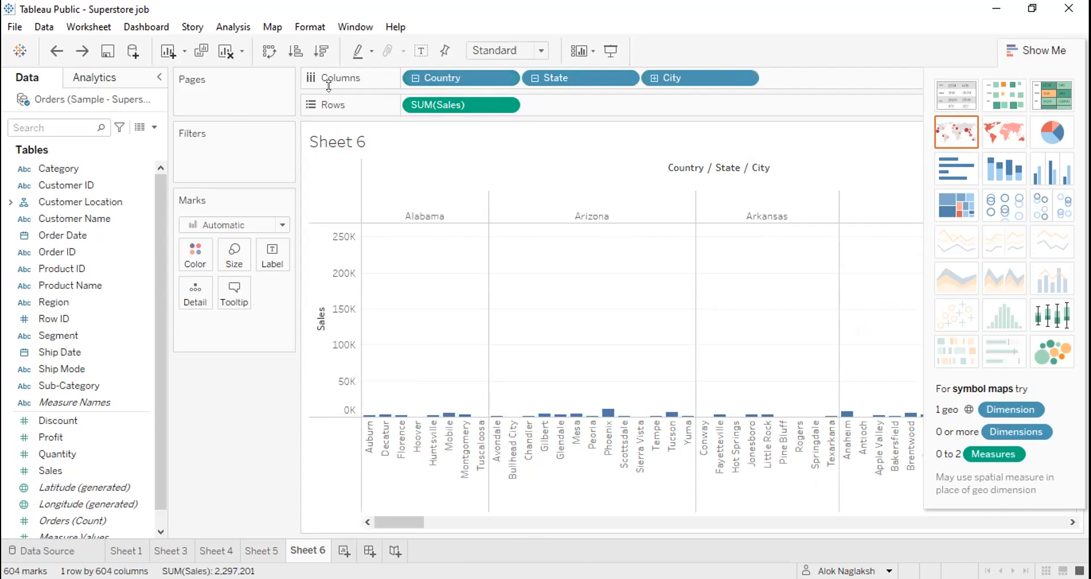
Drill the hierarchy on Columns up from City through State to the Country level.
click(531, 80)
key(ctrl+z)
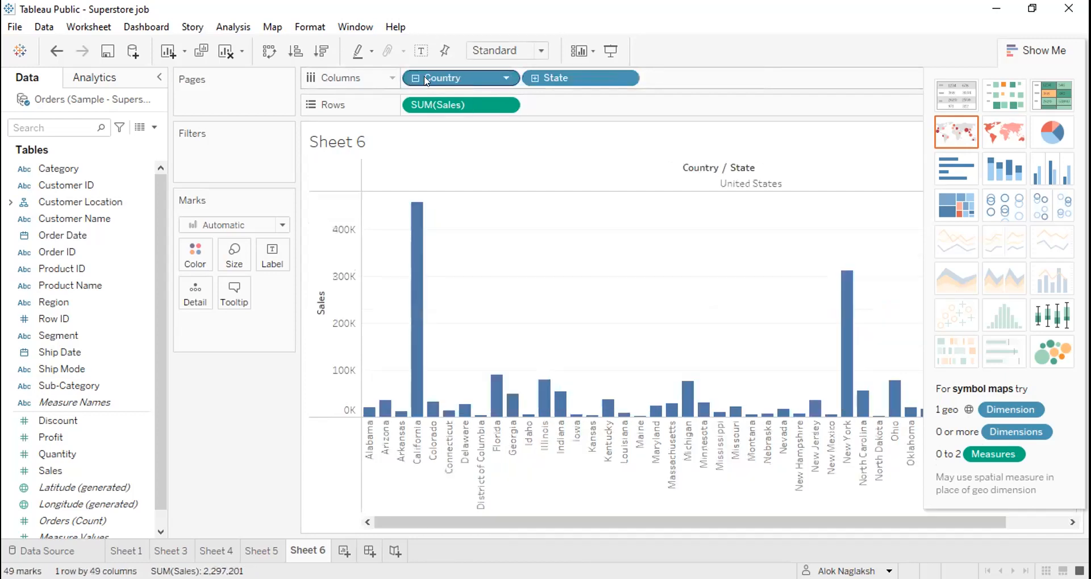
key(ctrl+z)
click(522, 151)
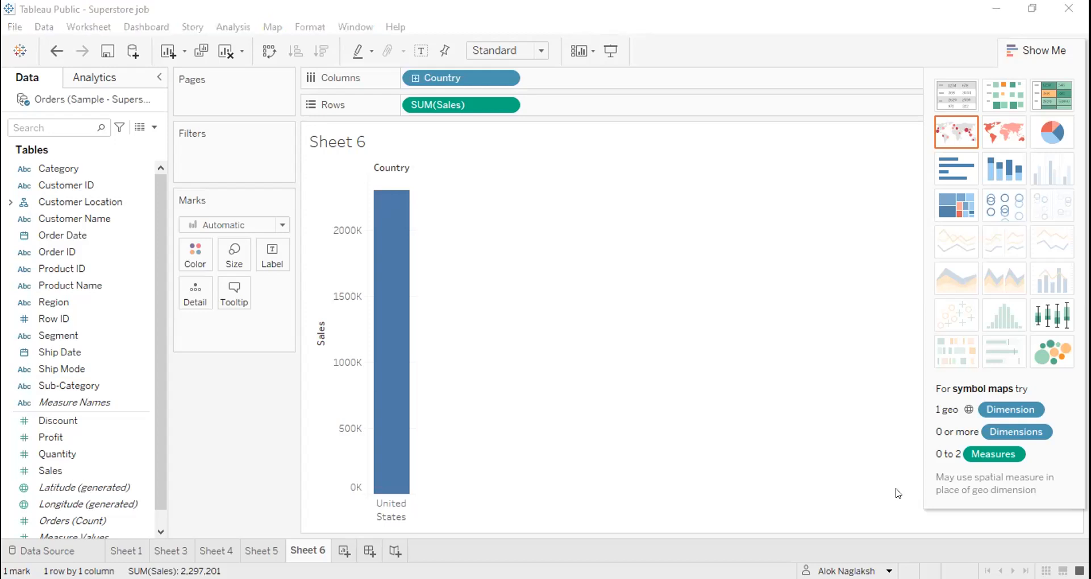
Drill down to State and sort the states by Sales in descending order, returning to the Country level.
click(413, 81)
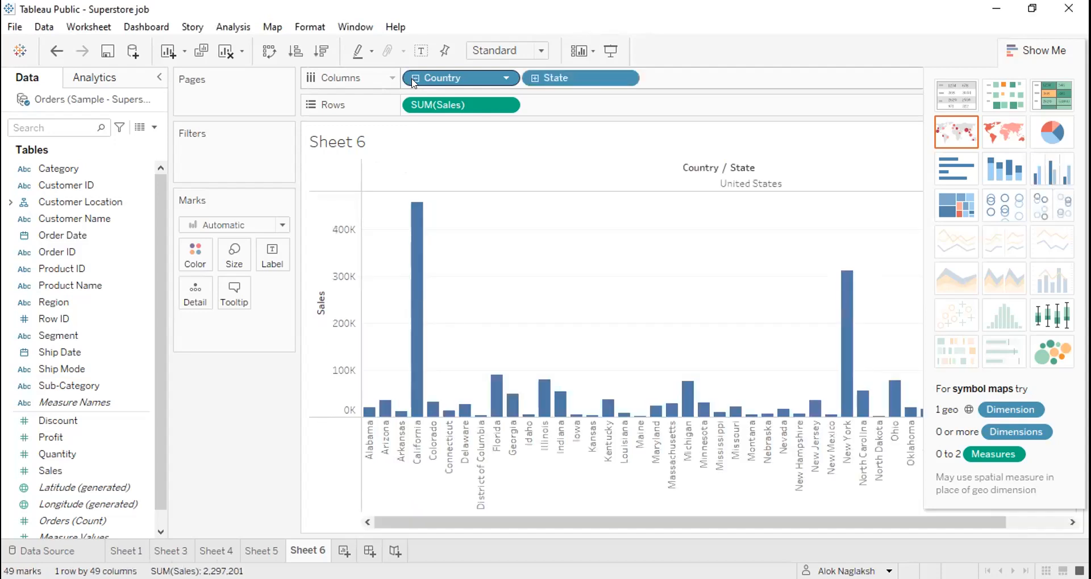
click(442, 107)
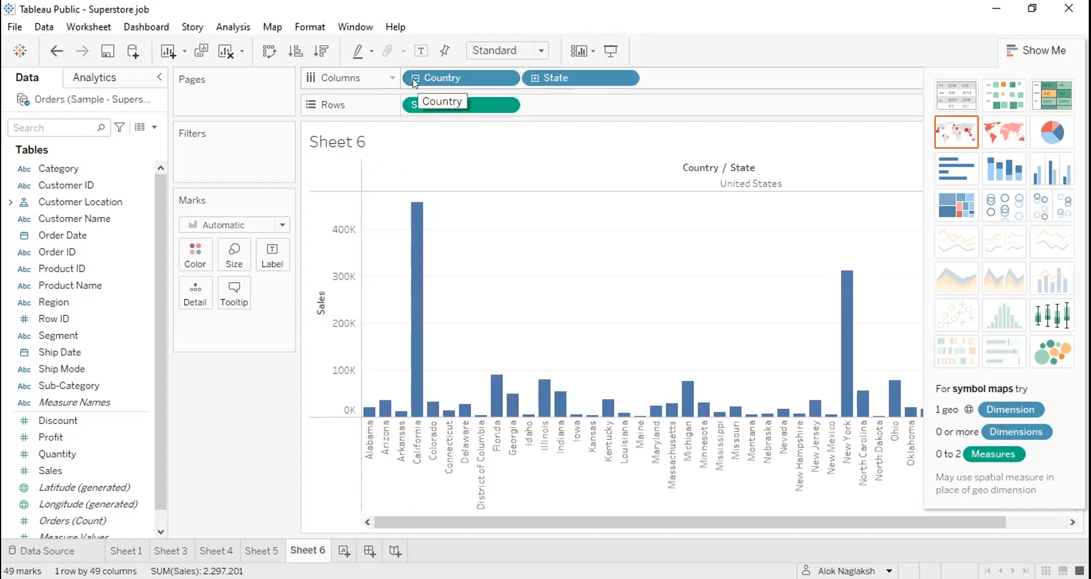
click(321, 52)
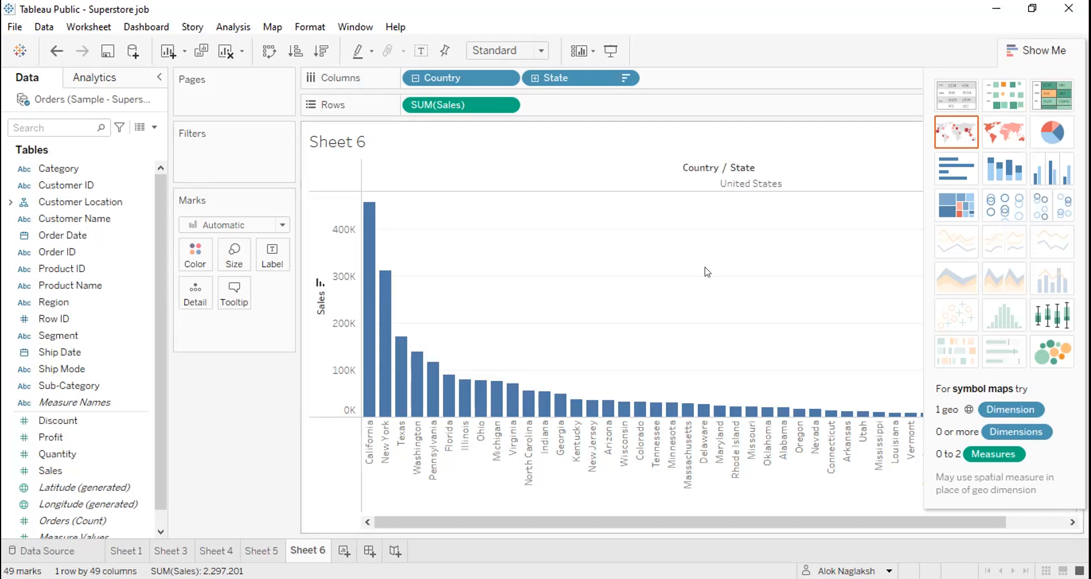
click(415, 80)
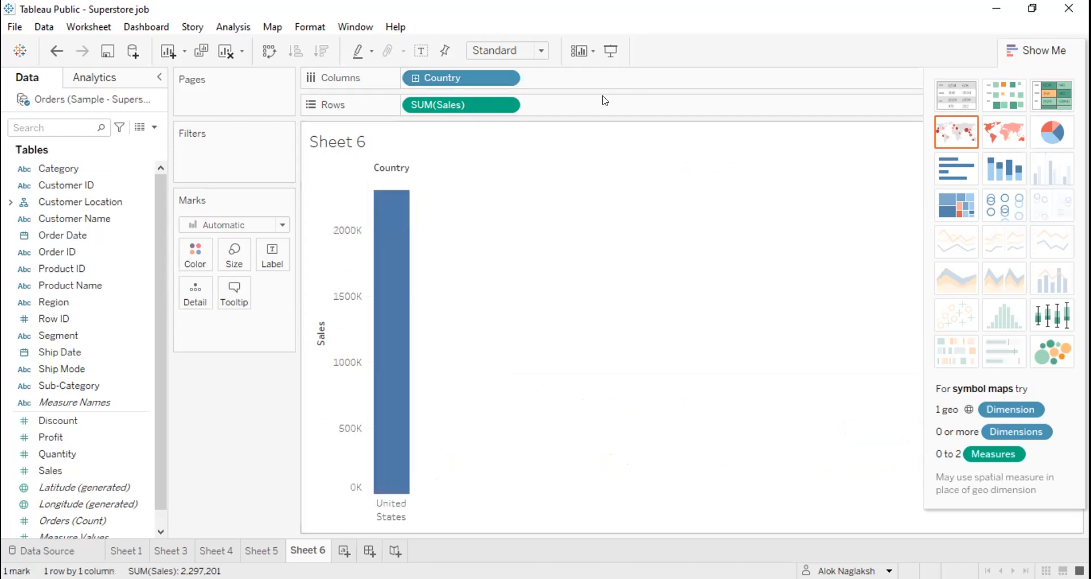